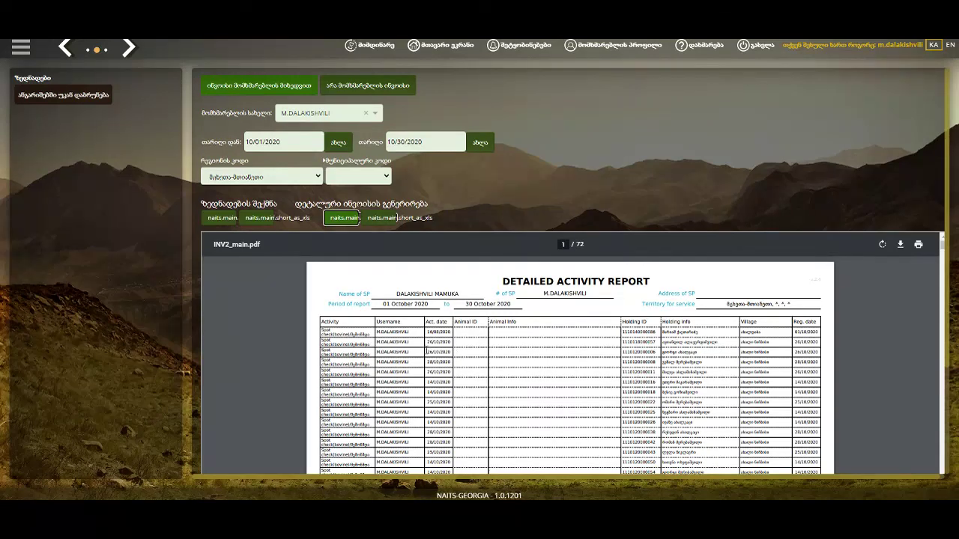
Download the detailed activity report as a PDF and save it to local disk D:.
{"action": "left_click", "coordinate": [902, 246]}
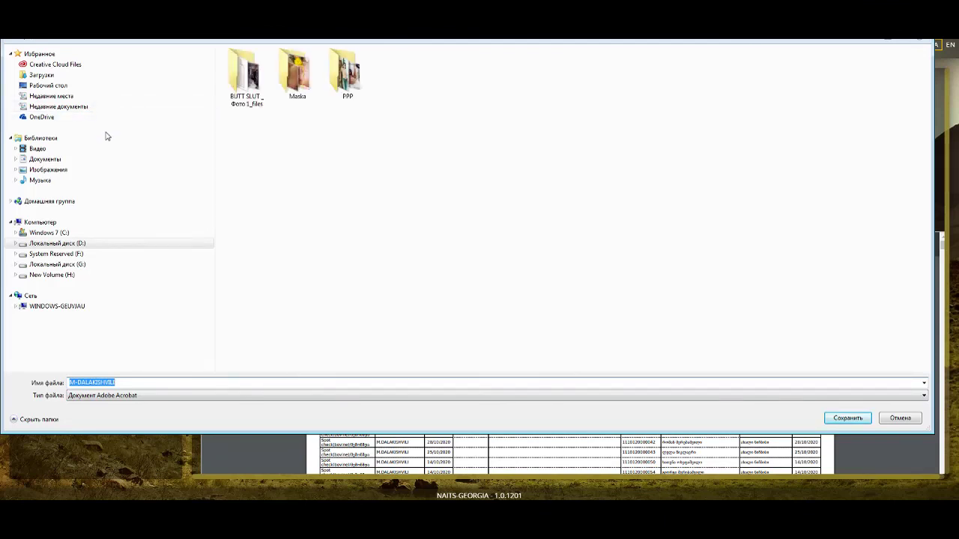
{"action": "left_click", "coordinate": [75, 245]}
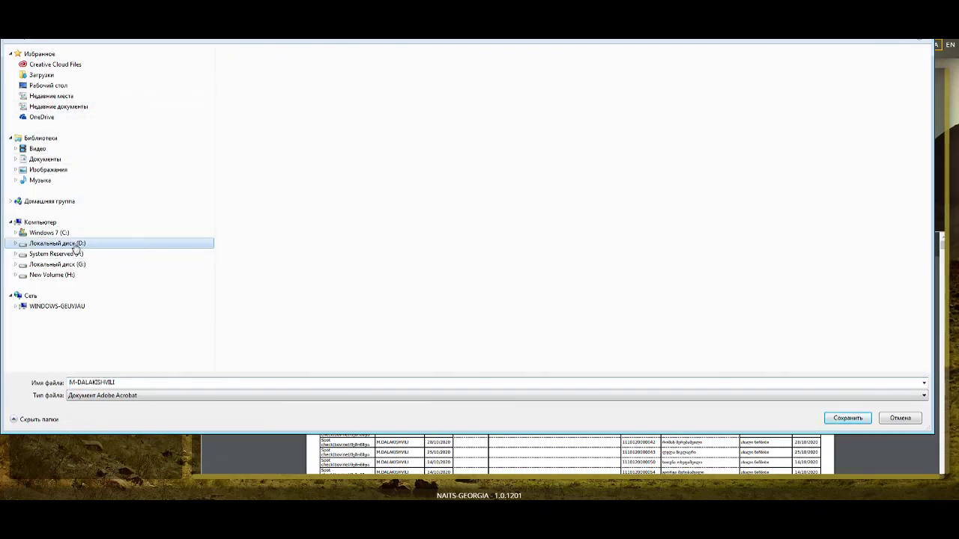
{"action": "left_click", "coordinate": [845, 416]}
Open the downloaded activity report PDF for full-window viewing.
{"action": "scroll", "coordinate": [554, 270], "scroll_direction": "down", "scroll_amount": 1}
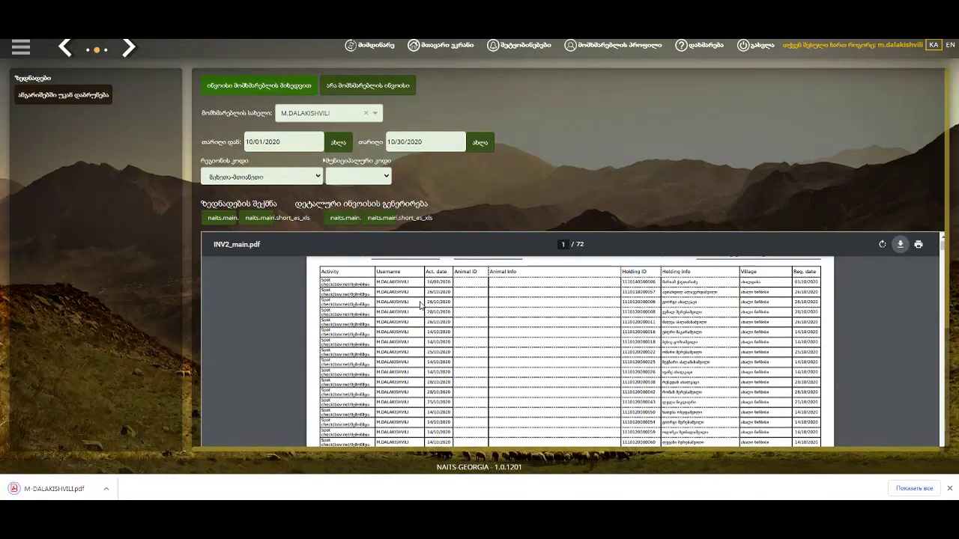
{"action": "scroll", "coordinate": [421, 305], "scroll_direction": "down", "scroll_amount": 1}
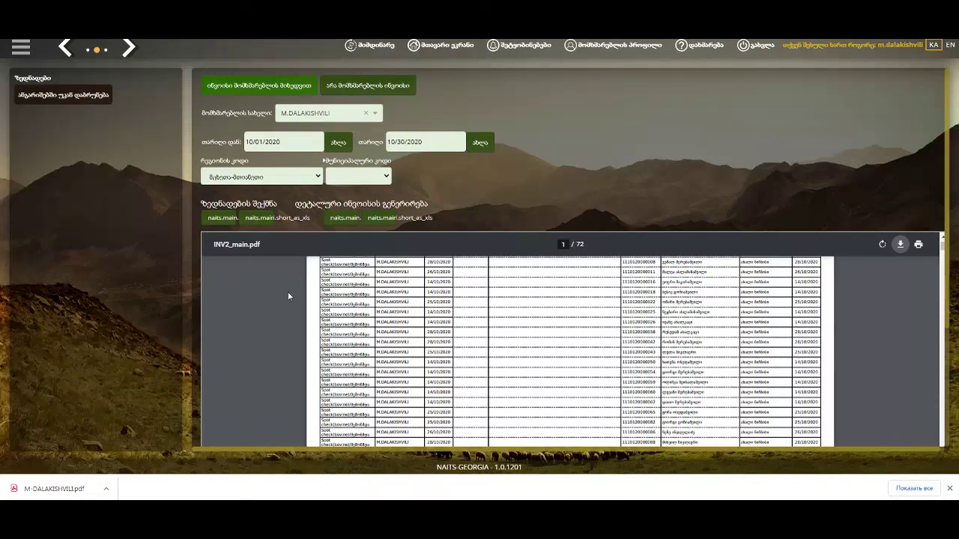
{"action": "left_click", "coordinate": [107, 489]}
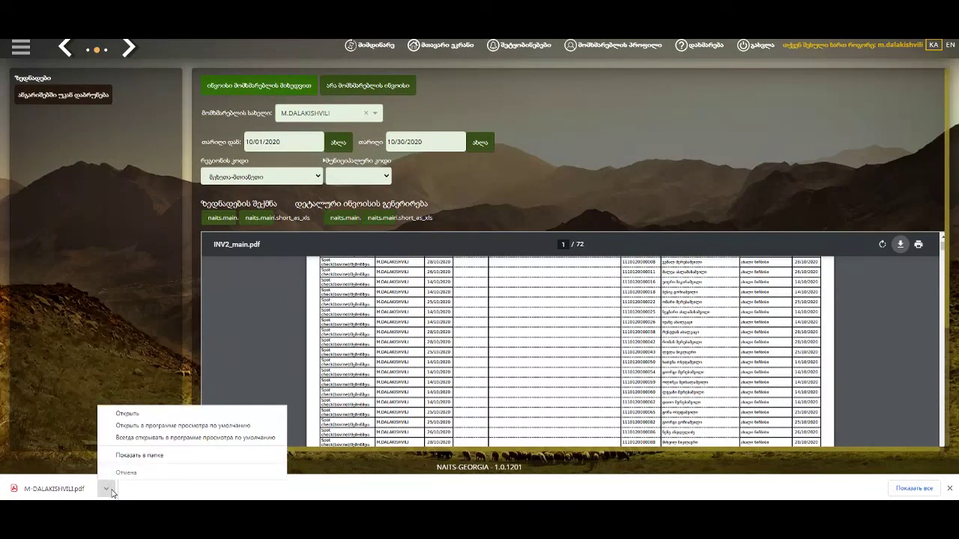
{"action": "left_click", "coordinate": [159, 414]}
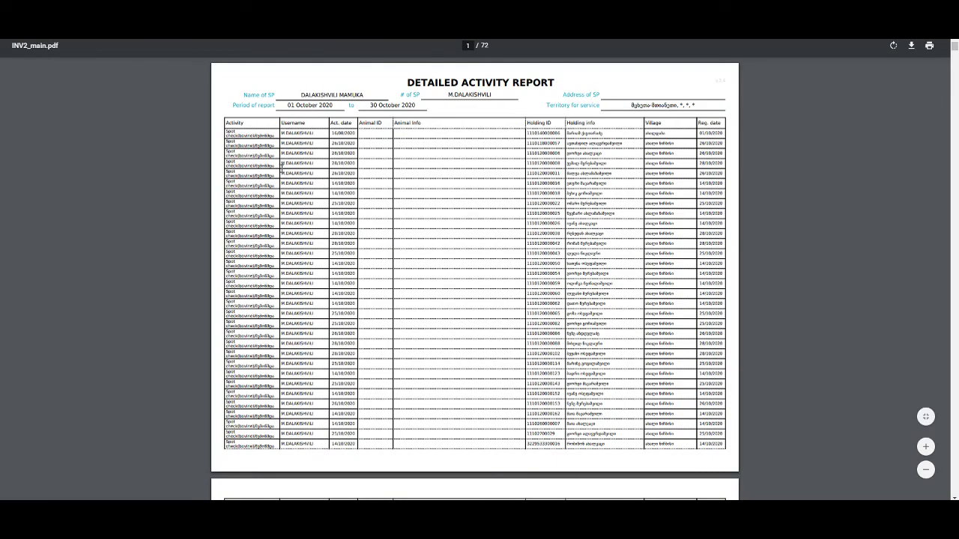
Examine the spot check records on the report's opening pages, enlarging the text for easier reading.
{"action": "scroll", "coordinate": [276, 172], "scroll_direction": "down", "scroll_amount": 3}
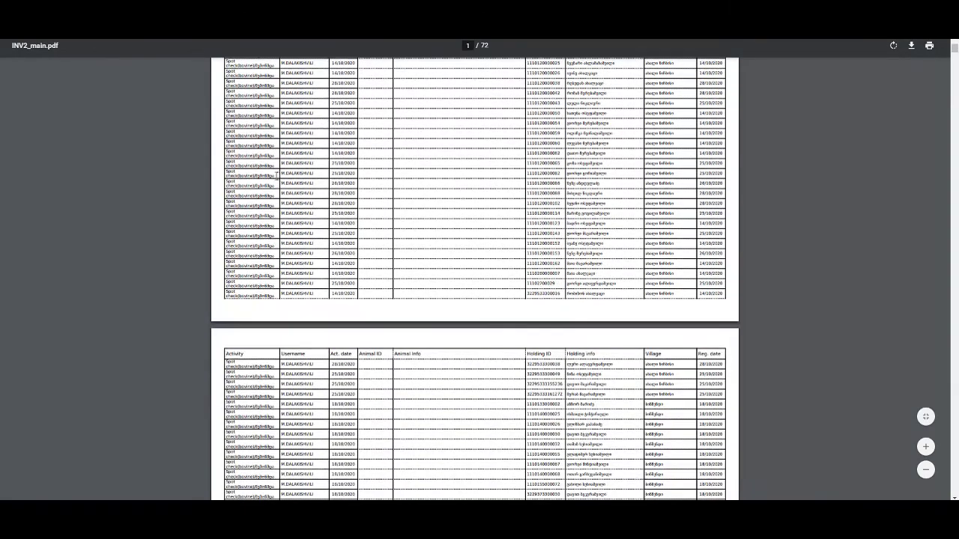
{"action": "scroll", "coordinate": [352, 186], "scroll_direction": "down", "scroll_amount": 5}
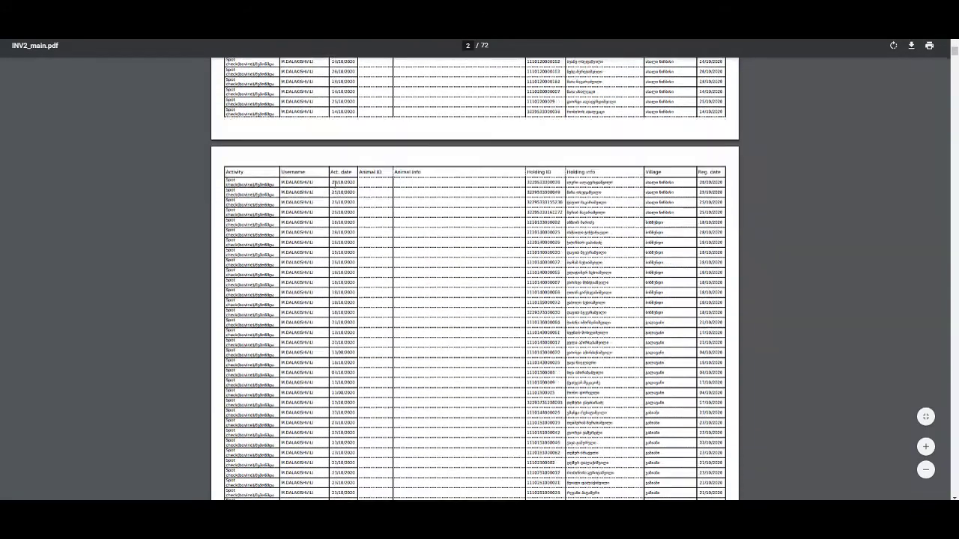
{"action": "scroll", "coordinate": [313, 188], "scroll_direction": "down", "scroll_amount": 12}
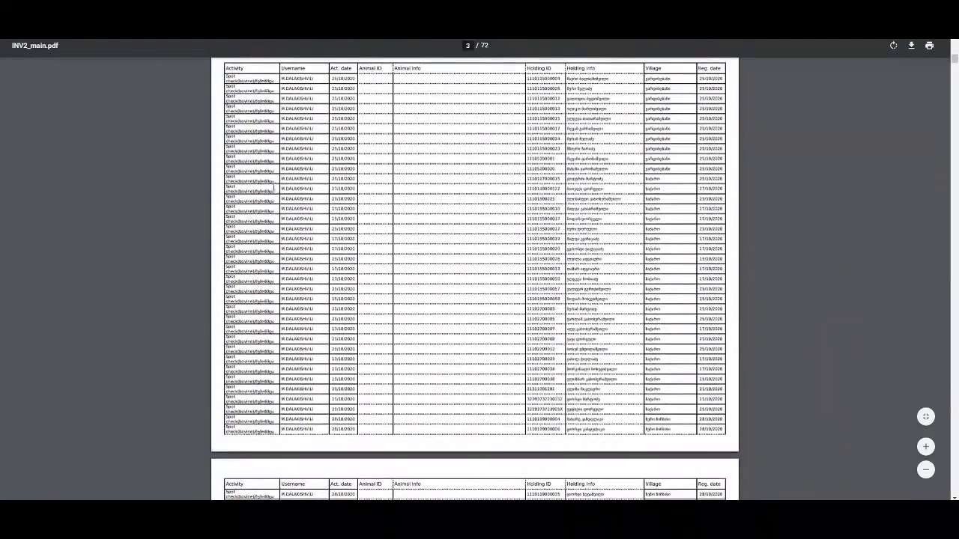
{"action": "scroll", "coordinate": [275, 191], "scroll_direction": "down", "scroll_amount": 5}
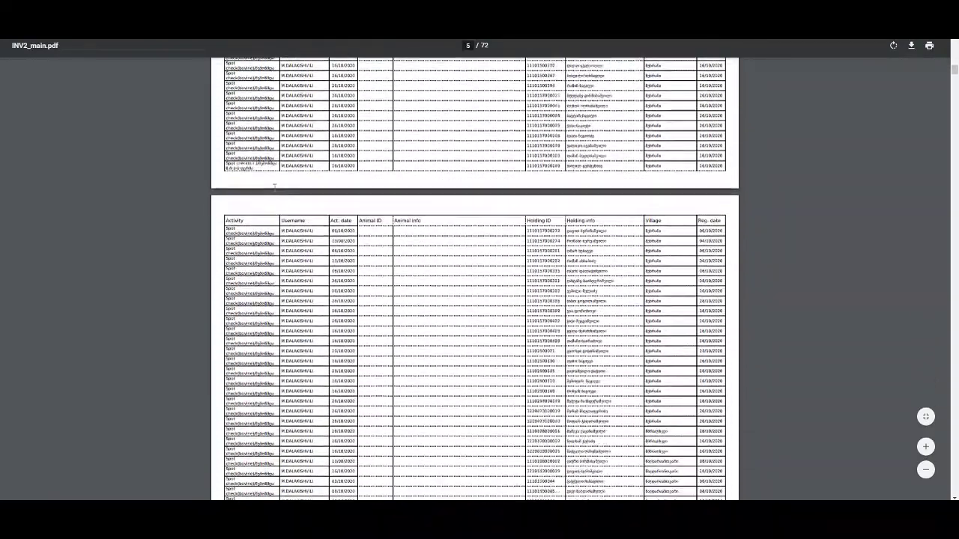
{"action": "left_click", "coordinate": [925, 446]}
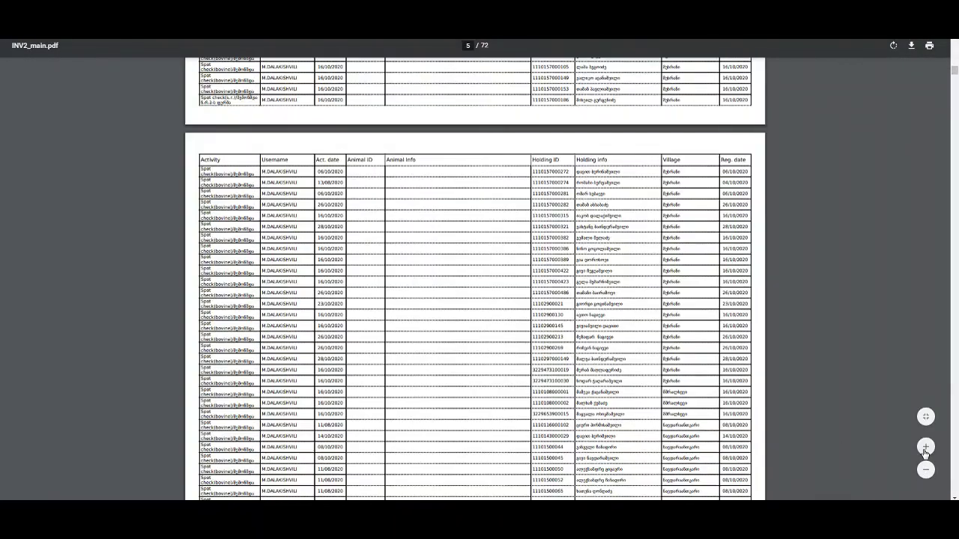
{"action": "left_click", "coordinate": [925, 446]}
{"action": "scroll", "coordinate": [432, 366], "scroll_direction": "down", "scroll_amount": 4}
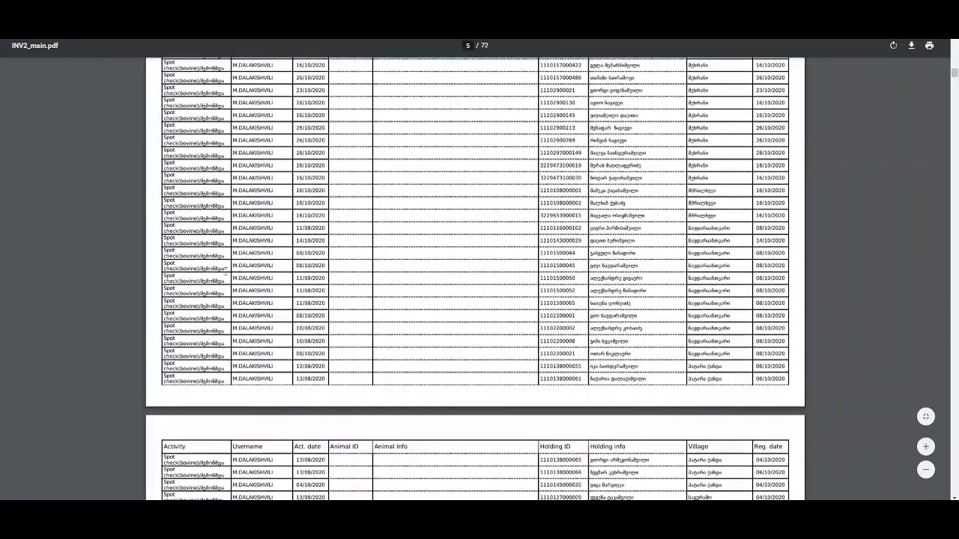
{"action": "scroll", "coordinate": [198, 260], "scroll_direction": "down", "scroll_amount": 3}
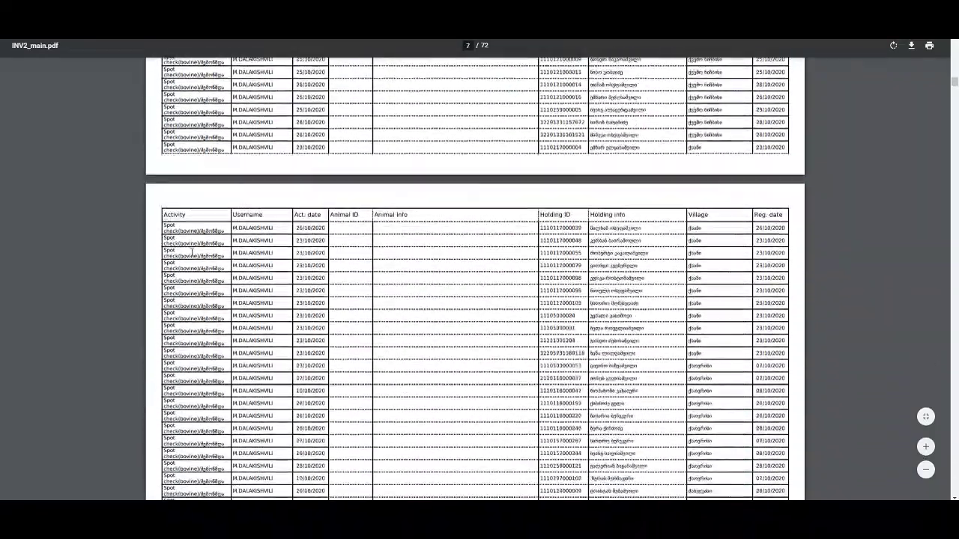
Review the report's animal registration records with their animal IDs and animal info, through to the person data entry section.
{"action": "scroll", "coordinate": [190, 252], "scroll_direction": "down", "scroll_amount": 12}
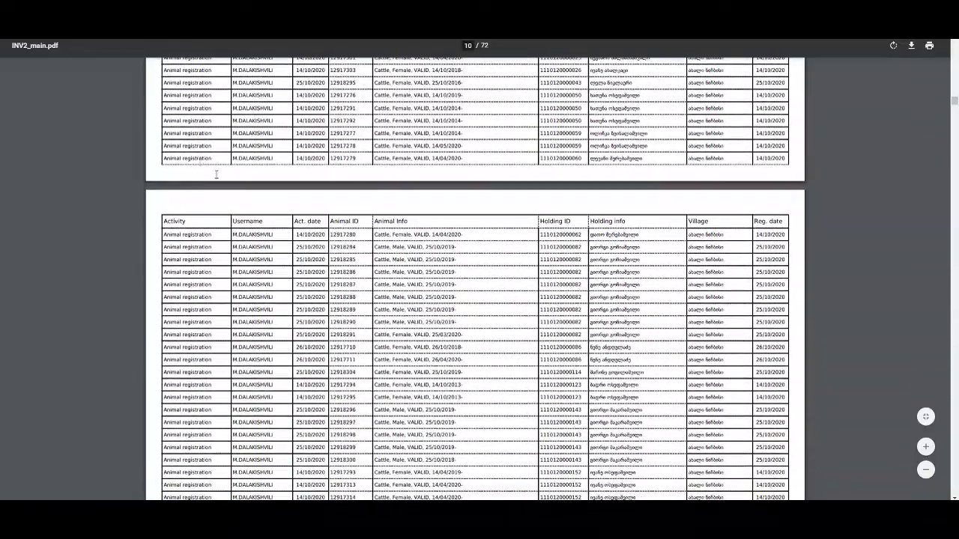
{"action": "scroll", "coordinate": [219, 200], "scroll_direction": "down", "scroll_amount": 4}
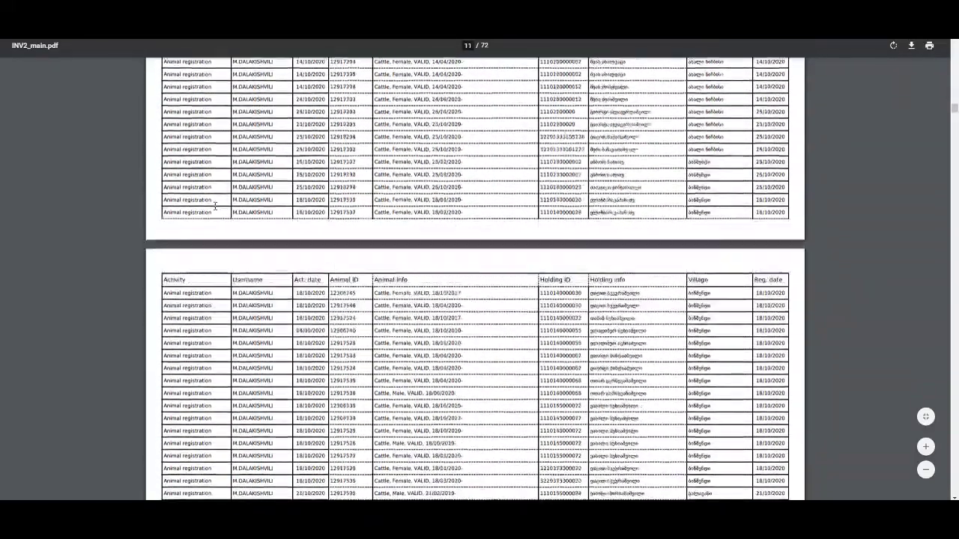
{"action": "scroll", "coordinate": [214, 205], "scroll_direction": "down", "scroll_amount": 17}
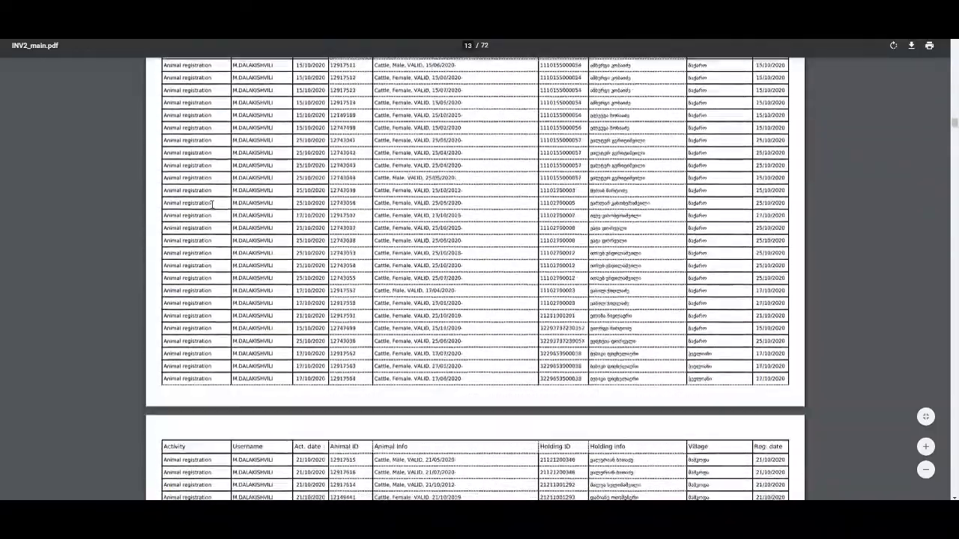
{"action": "scroll", "coordinate": [212, 204], "scroll_direction": "down", "scroll_amount": 14}
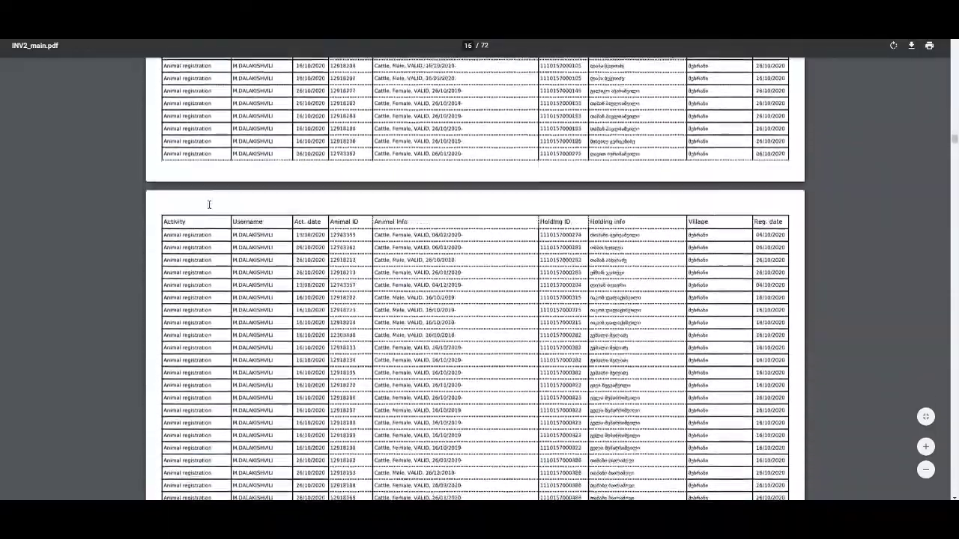
{"action": "scroll", "coordinate": [210, 203], "scroll_direction": "down", "scroll_amount": 10}
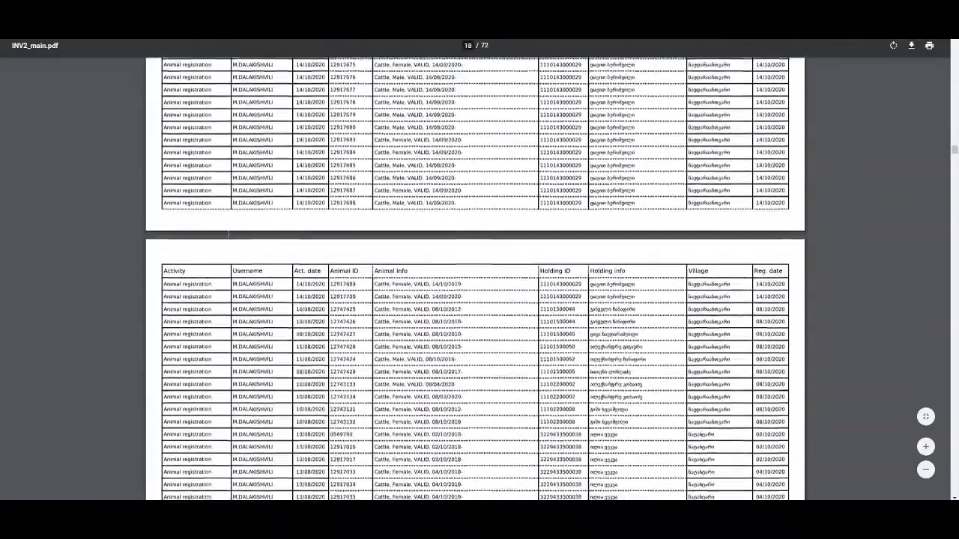
{"action": "scroll", "coordinate": [227, 235], "scroll_direction": "down", "scroll_amount": 10}
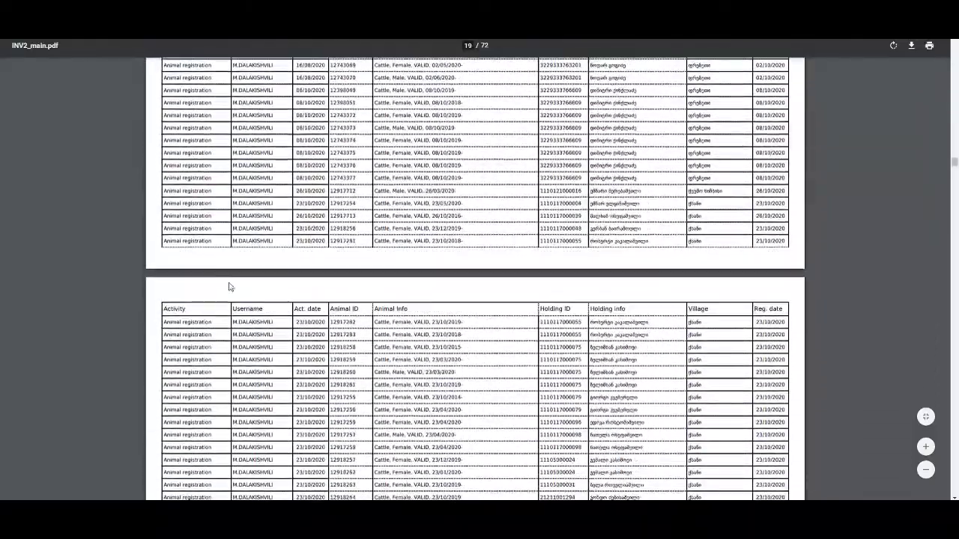
{"action": "scroll", "coordinate": [224, 281], "scroll_direction": "down", "scroll_amount": 10}
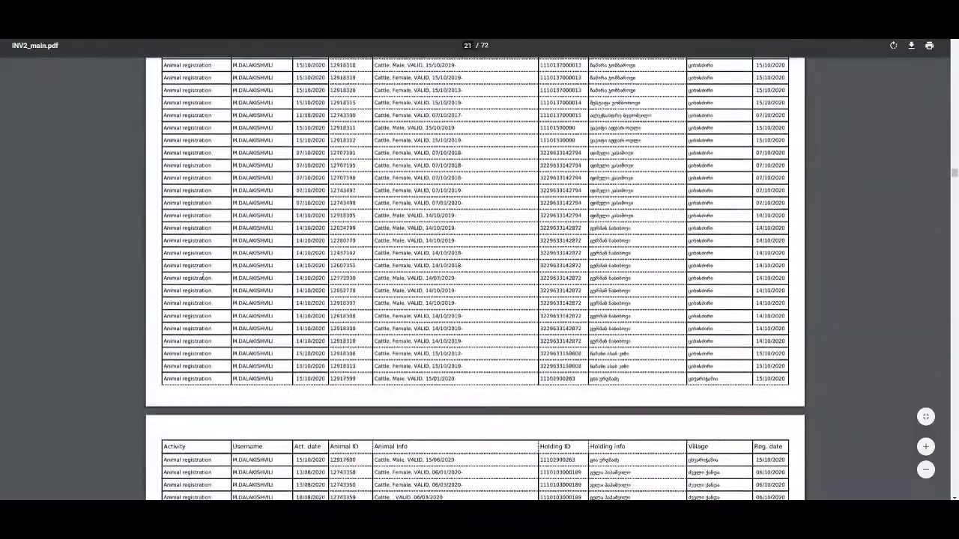
{"action": "scroll", "coordinate": [217, 279], "scroll_direction": "down", "scroll_amount": 10}
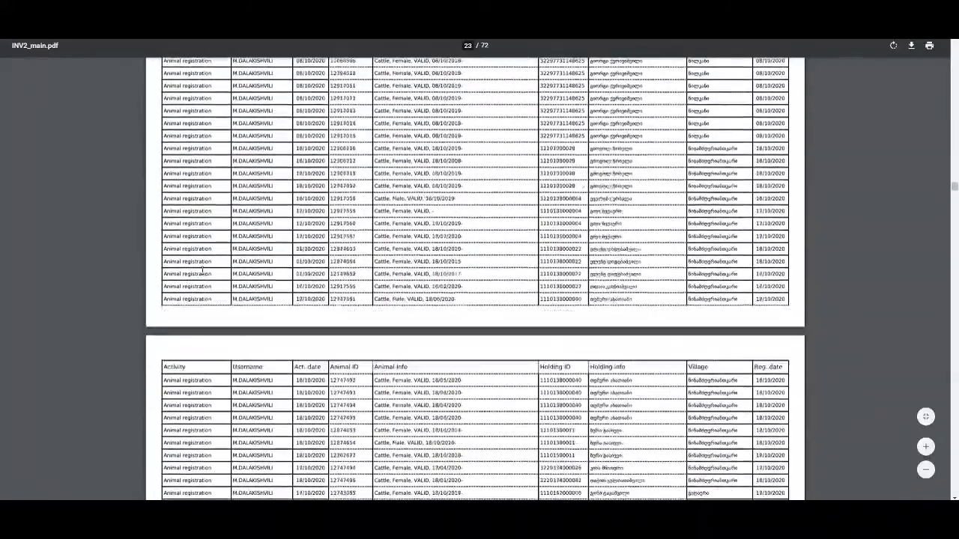
{"action": "scroll", "coordinate": [234, 281], "scroll_direction": "down", "scroll_amount": 8}
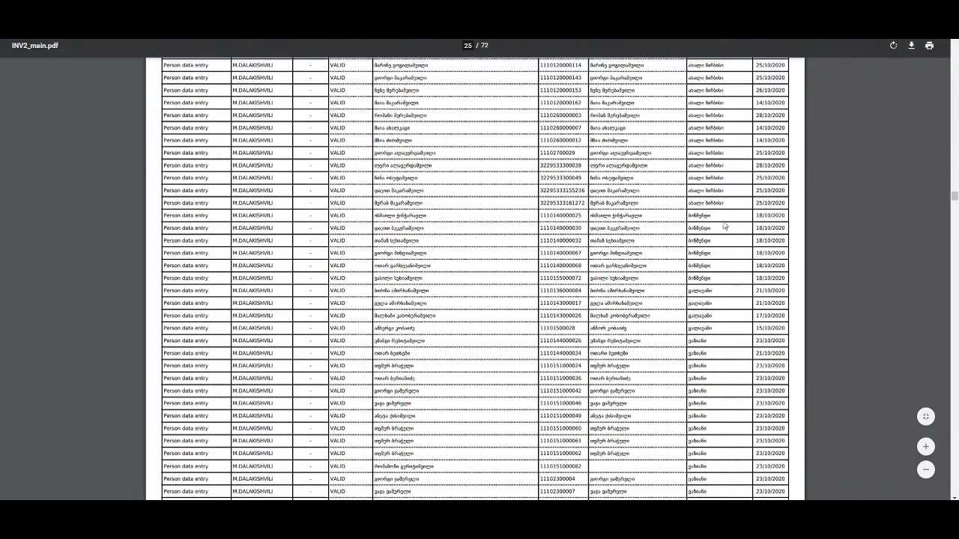
{"action": "key", "text": "Escape"}
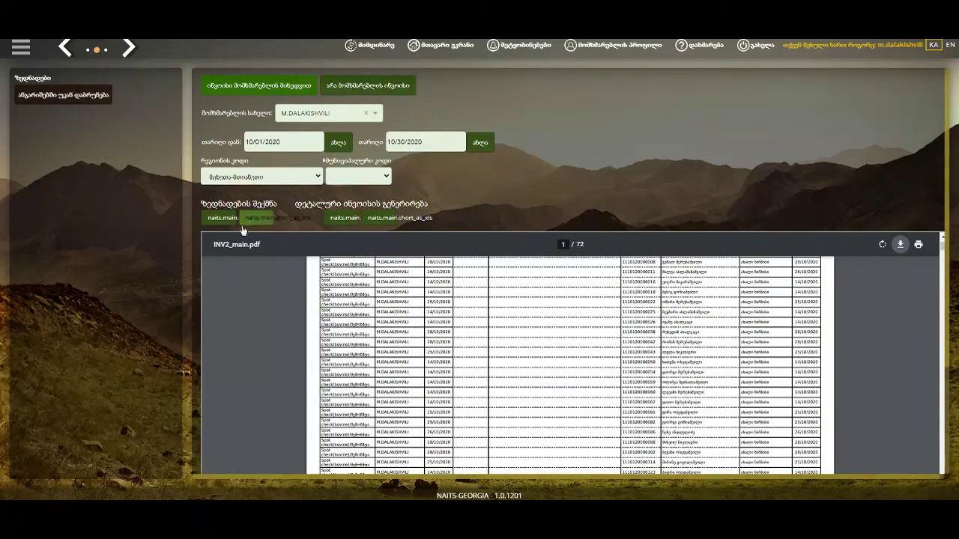
{"action": "left_click", "coordinate": [389, 87]}
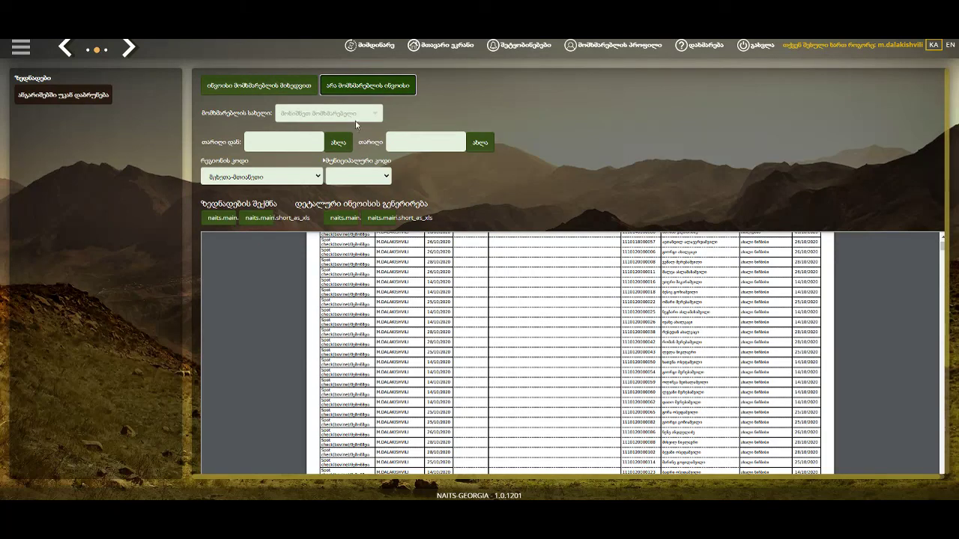
{"action": "left_click", "coordinate": [350, 119]}
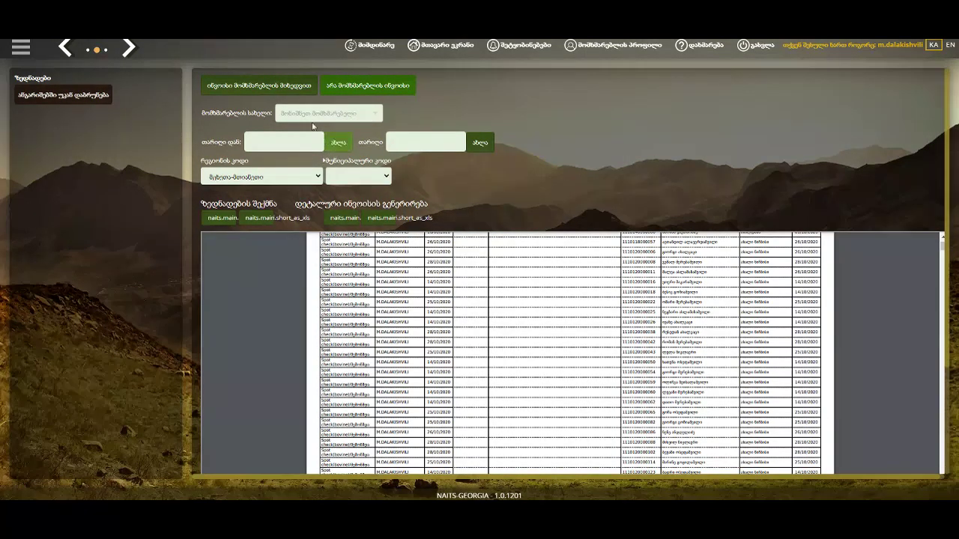
{"action": "left_click", "coordinate": [275, 87]}
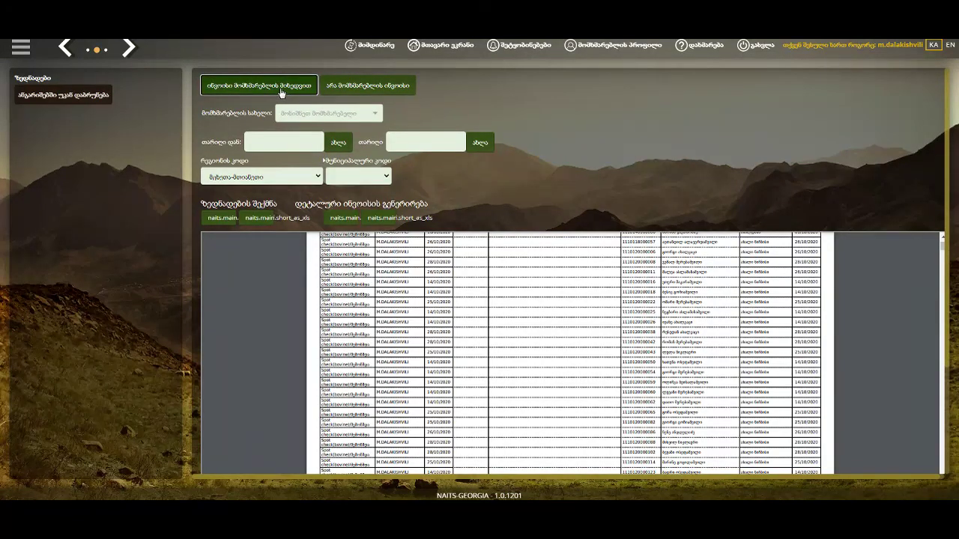
Find and select the service provider's username for the user-based invoice.
{"action": "left_click", "coordinate": [369, 118]}
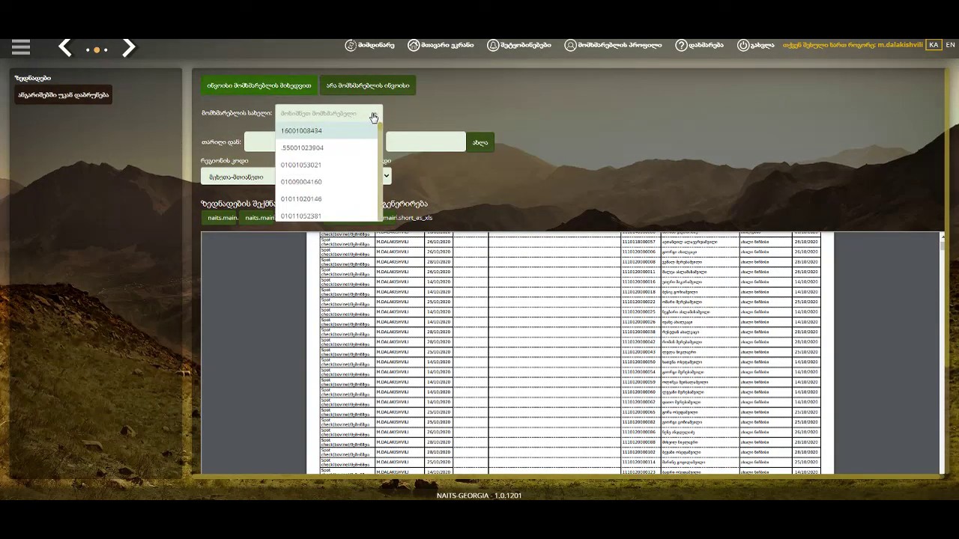
{"action": "type", "text": "m"}
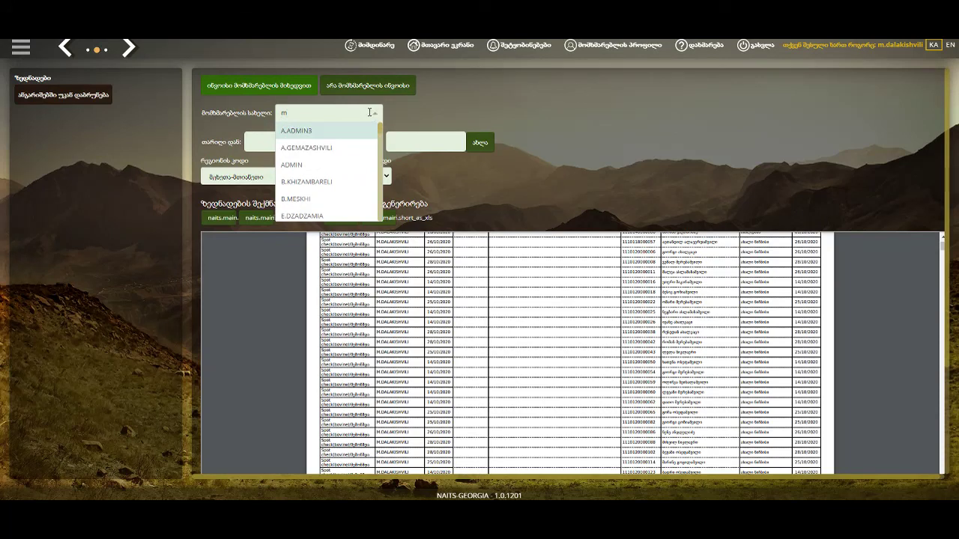
{"action": "type", "text": ".da"}
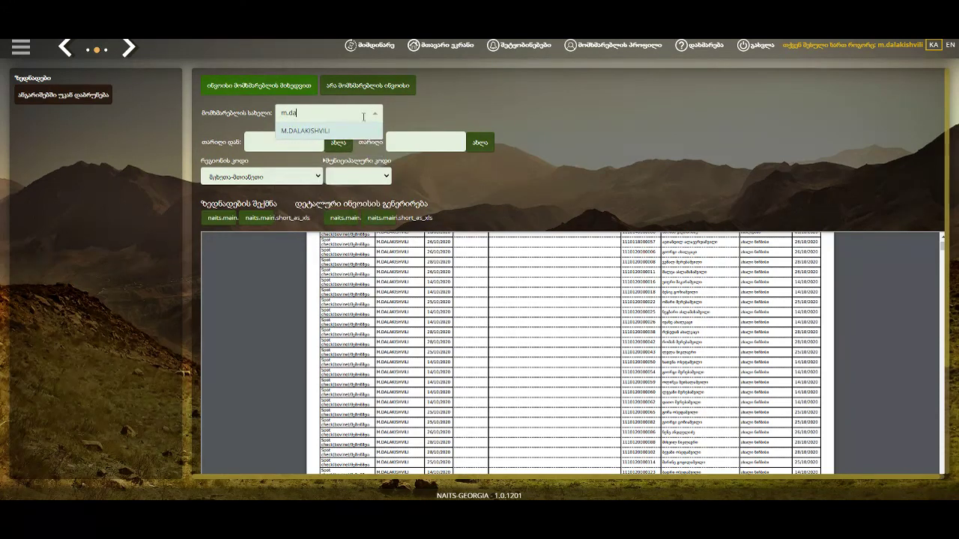
{"action": "left_click", "coordinate": [352, 133]}
Set the invoice period from 10/01/2020 to 10/30/2020 and generate the main invoice.
{"action": "left_click", "coordinate": [338, 149]}
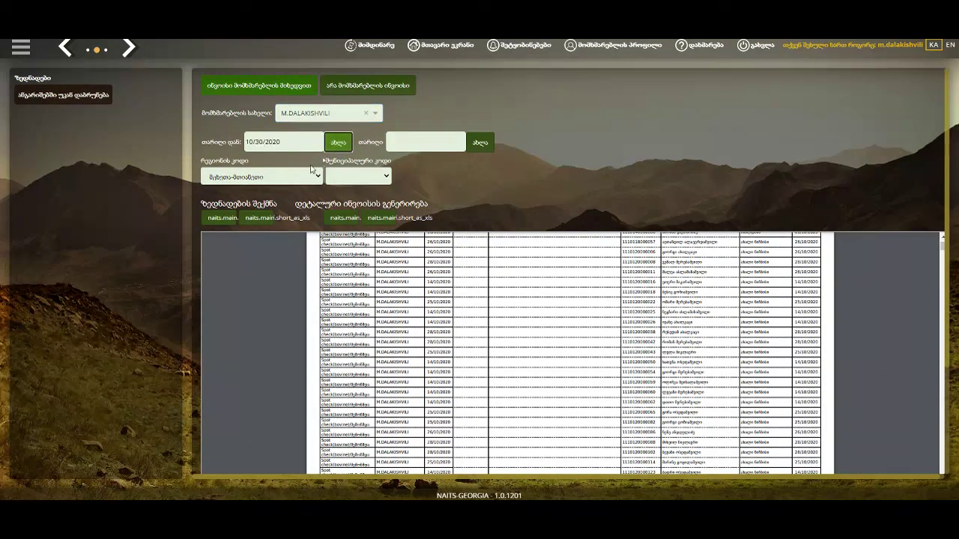
{"action": "left_click", "coordinate": [260, 142]}
{"action": "left_click_drag", "start_coordinate": [259, 141], "coordinate": [264, 142]}
{"action": "type", "text": "01"}
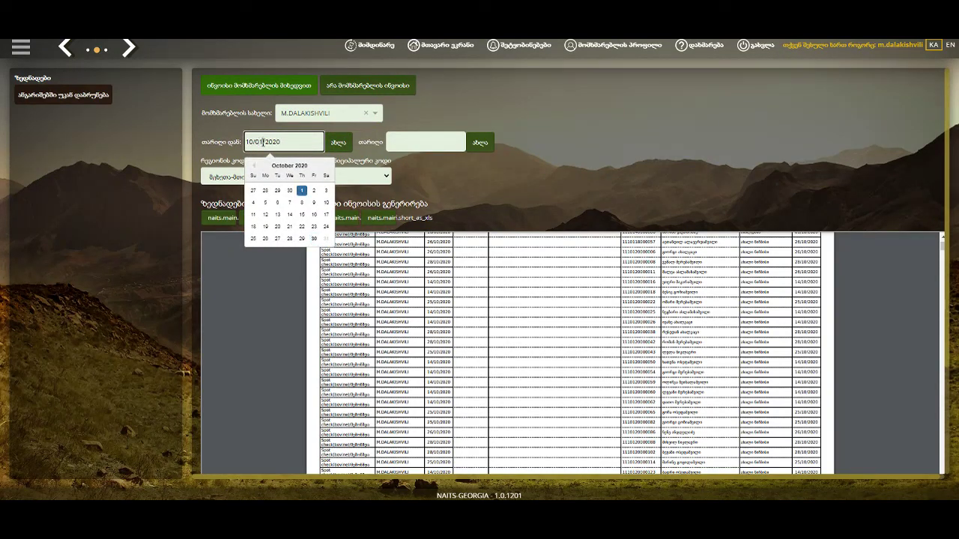
{"action": "left_click", "coordinate": [480, 141]}
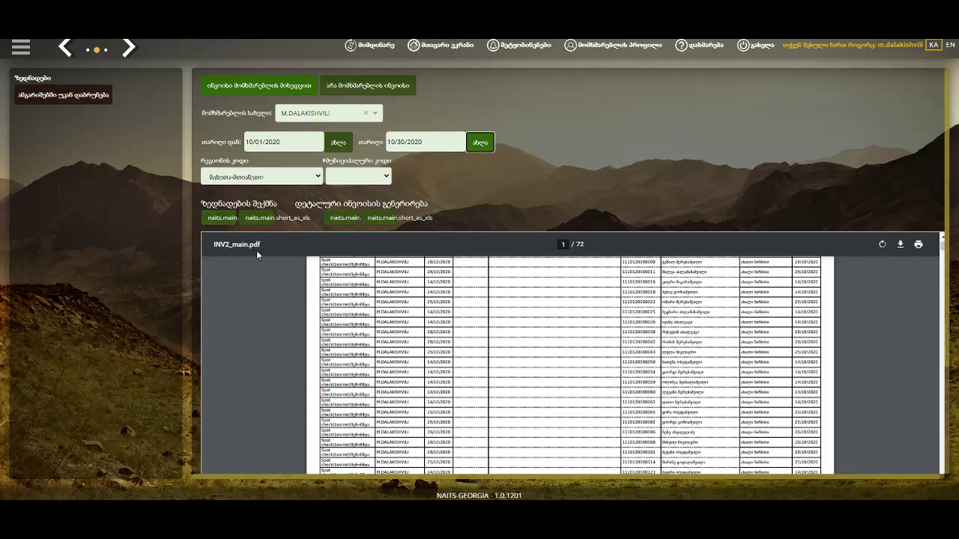
{"action": "left_click", "coordinate": [224, 220]}
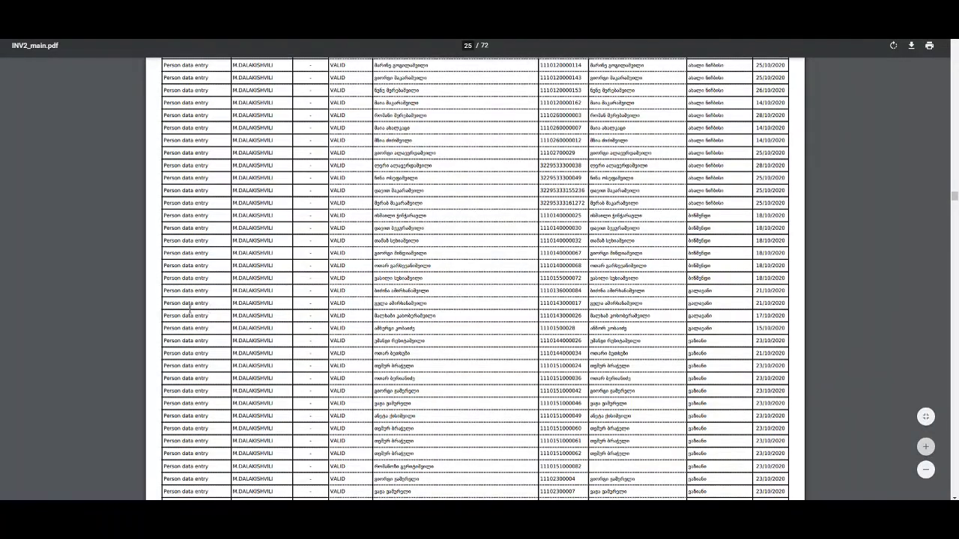
Examine the person data entry records and their holding details in the activity report PDF.
{"action": "scroll", "coordinate": [313, 261], "scroll_direction": "down", "scroll_amount": 5}
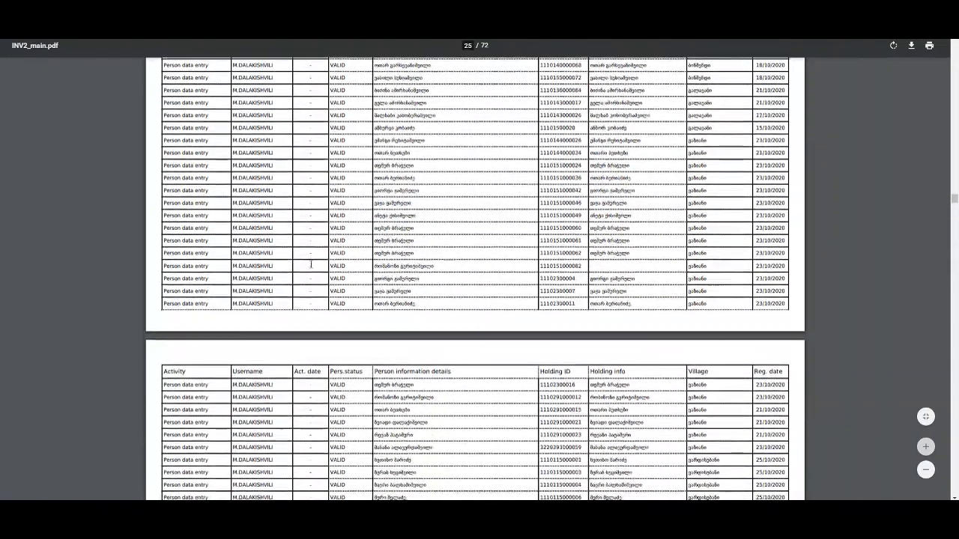
{"action": "scroll", "coordinate": [311, 265], "scroll_direction": "down", "scroll_amount": 2}
{"action": "scroll", "coordinate": [309, 264], "scroll_direction": "down", "scroll_amount": 3}
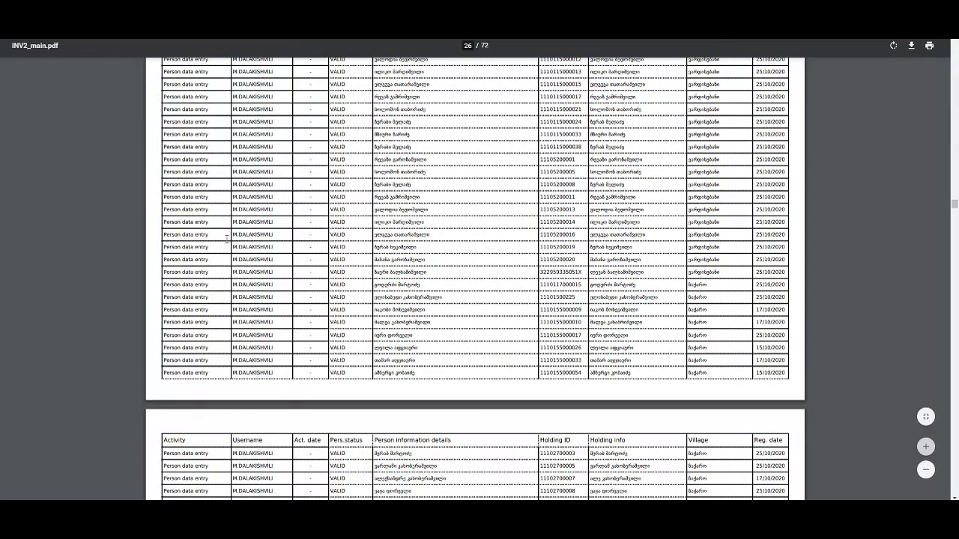
Read the remaining person data entry rows on pages 26 to 30, checking person status, village and registration date.
{"action": "scroll", "coordinate": [226, 238], "scroll_direction": "down", "scroll_amount": 2}
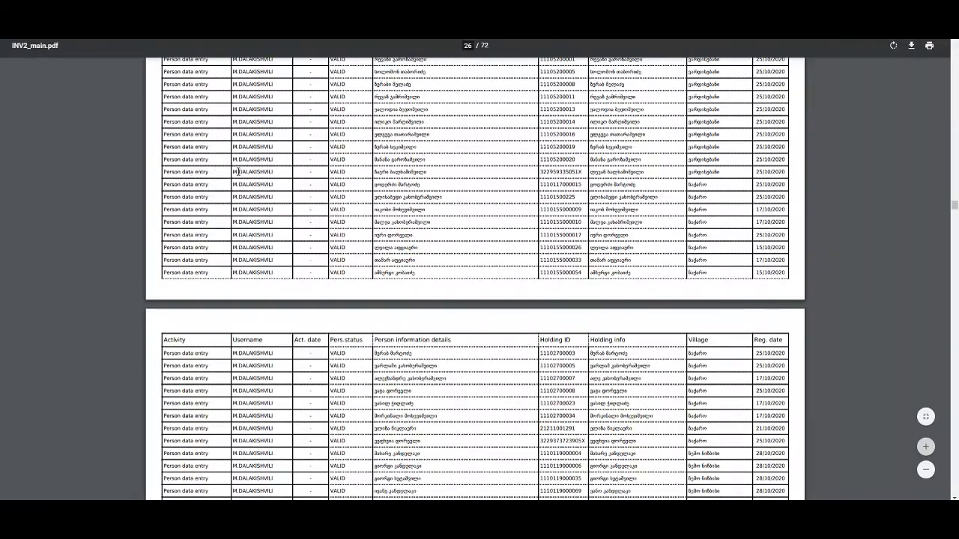
{"action": "scroll", "coordinate": [212, 168], "scroll_direction": "down", "scroll_amount": 2}
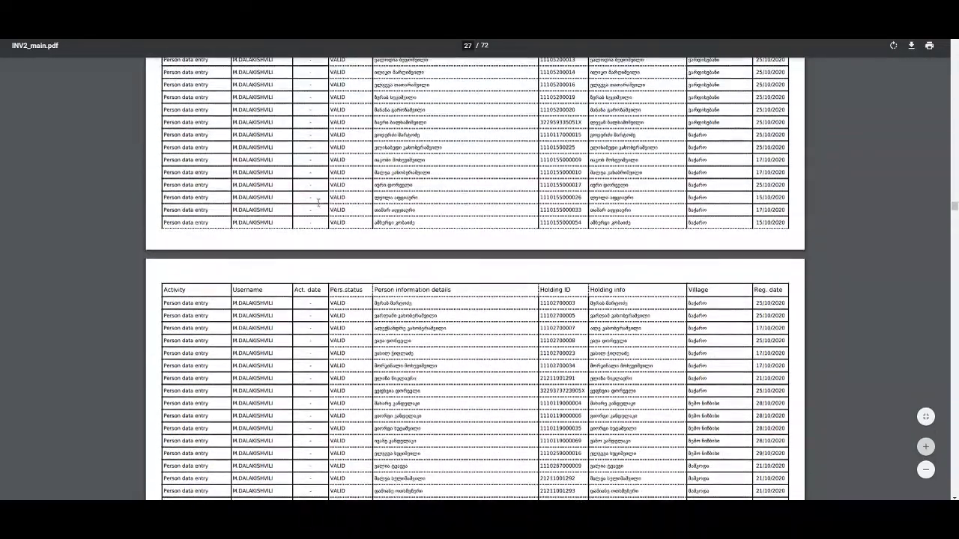
{"action": "scroll", "coordinate": [302, 199], "scroll_direction": "down", "scroll_amount": 8}
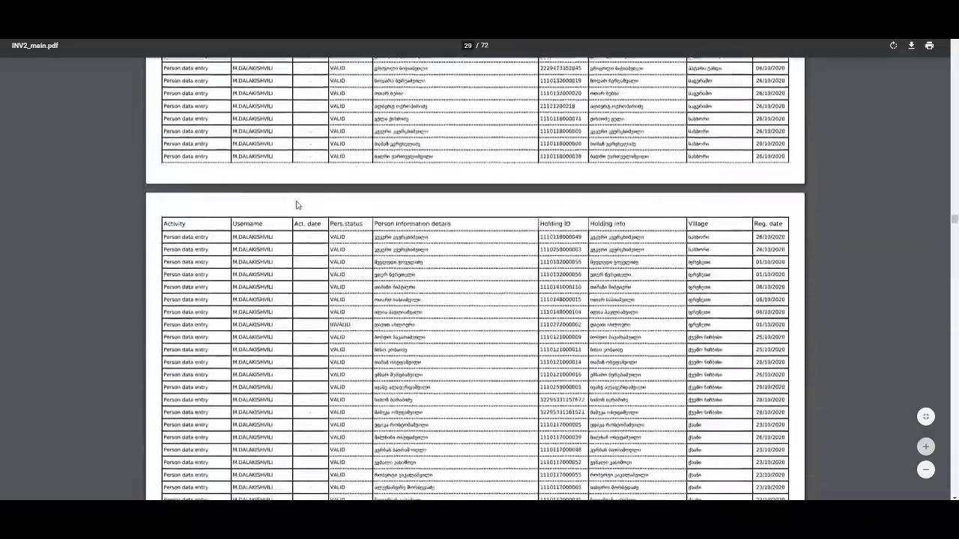
{"action": "scroll", "coordinate": [296, 204], "scroll_direction": "down", "scroll_amount": 20}
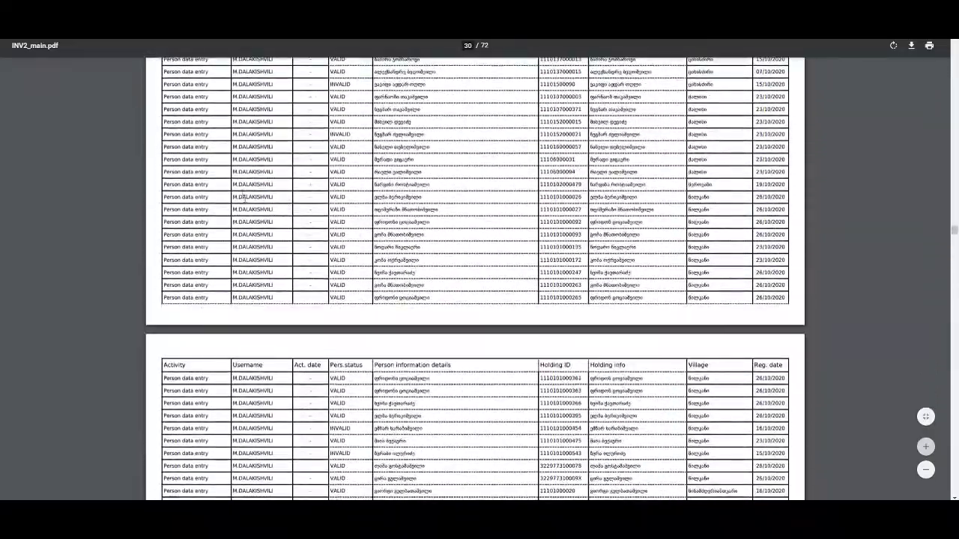
Go back through the detailed report's person data entry and animal registration pages towards the beginning of the document.
{"action": "scroll", "coordinate": [245, 195], "scroll_direction": "up", "scroll_amount": 3}
{"action": "scroll", "coordinate": [251, 185], "scroll_direction": "up", "scroll_amount": 8}
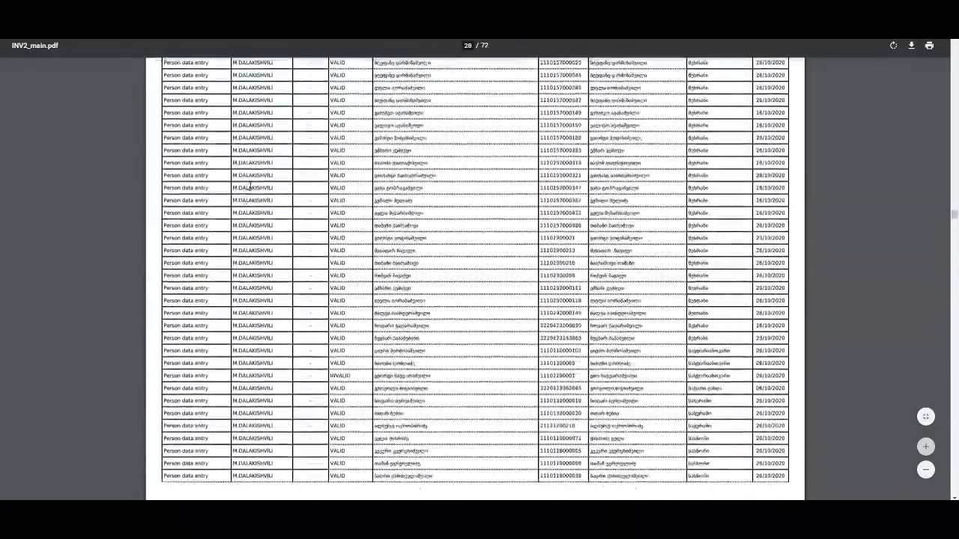
{"action": "scroll", "coordinate": [245, 177], "scroll_direction": "up", "scroll_amount": 4}
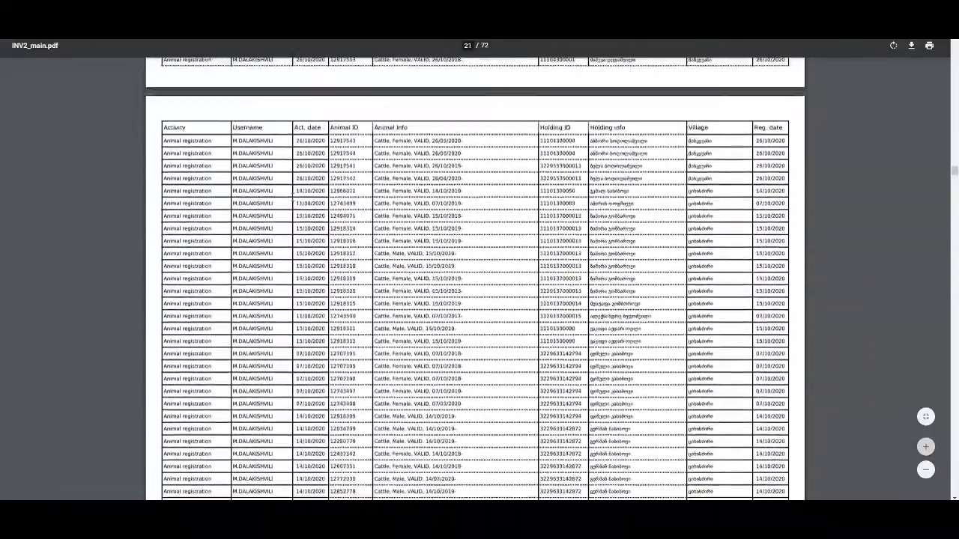
{"action": "scroll", "coordinate": [287, 195], "scroll_direction": "up", "scroll_amount": 2}
{"action": "scroll", "coordinate": [284, 186], "scroll_direction": "up", "scroll_amount": 10}
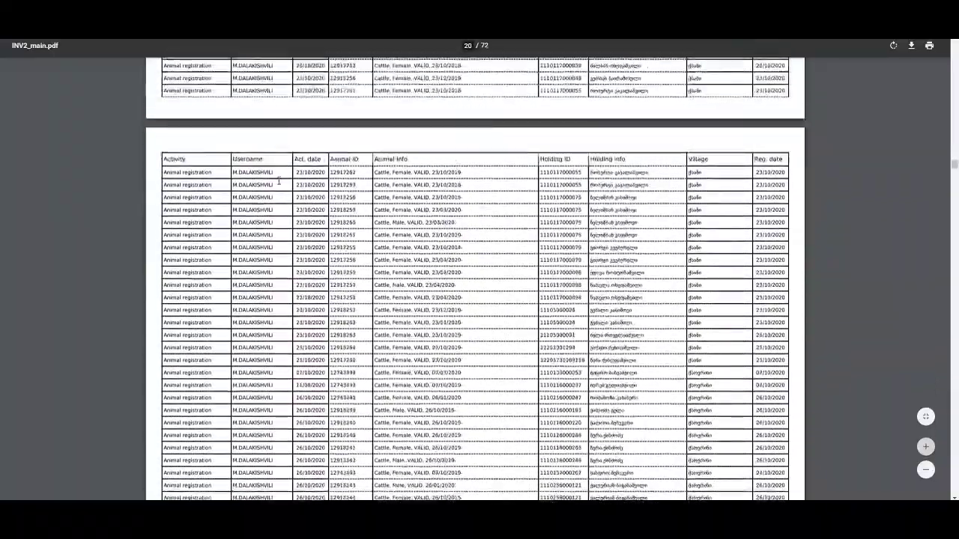
{"action": "scroll", "coordinate": [253, 159], "scroll_direction": "up", "scroll_amount": 20}
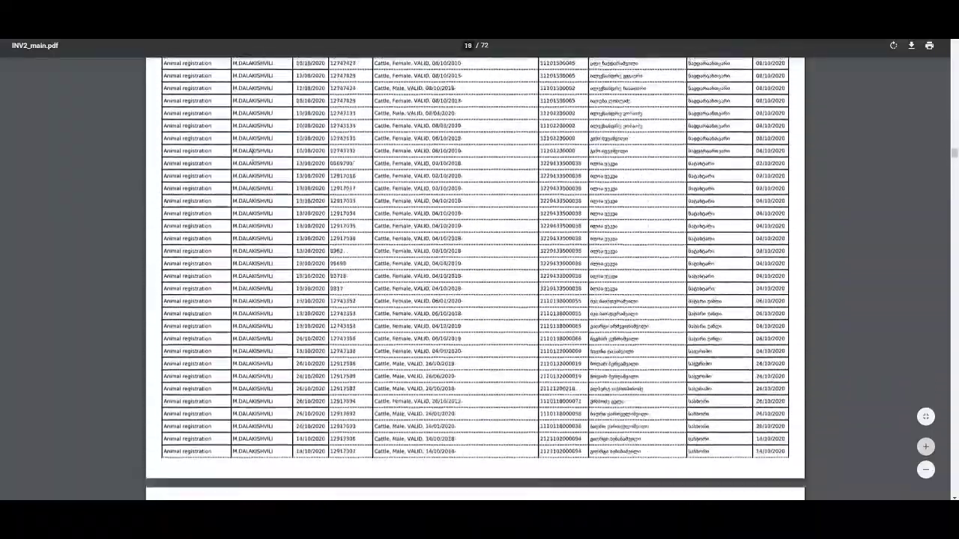
{"action": "scroll", "coordinate": [253, 154], "scroll_direction": "up", "scroll_amount": 10}
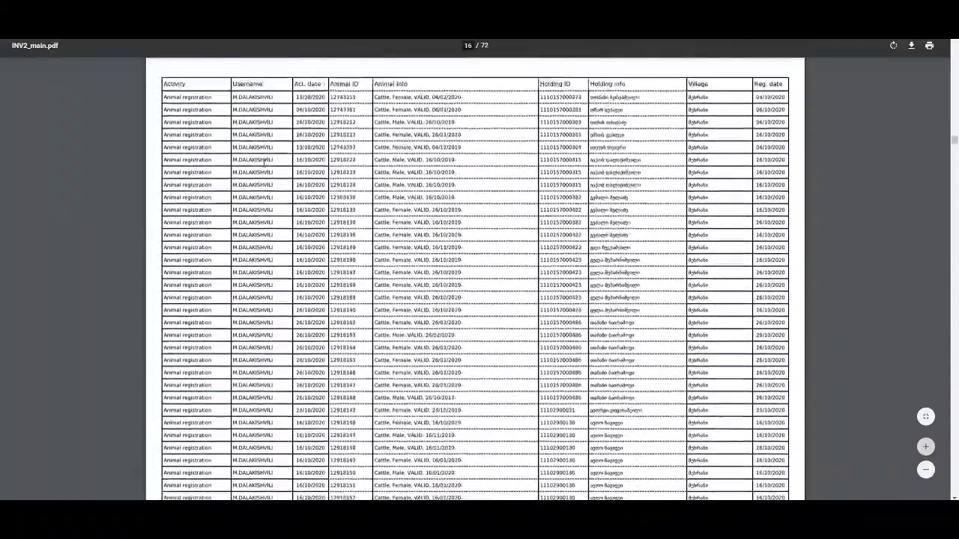
{"action": "scroll", "coordinate": [221, 152], "scroll_direction": "up", "scroll_amount": 20}
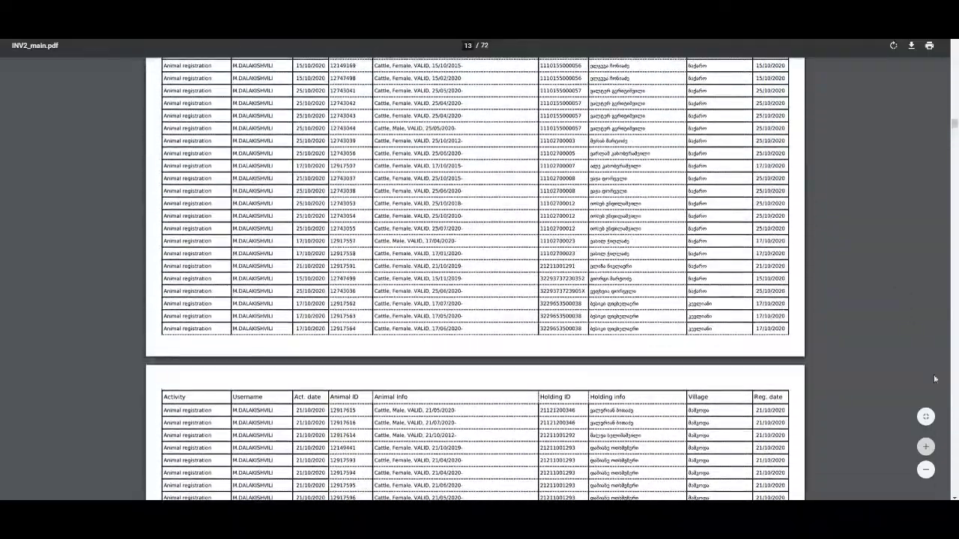
{"action": "left_click_drag", "start_coordinate": [954, 124], "coordinate": [954, 47]}
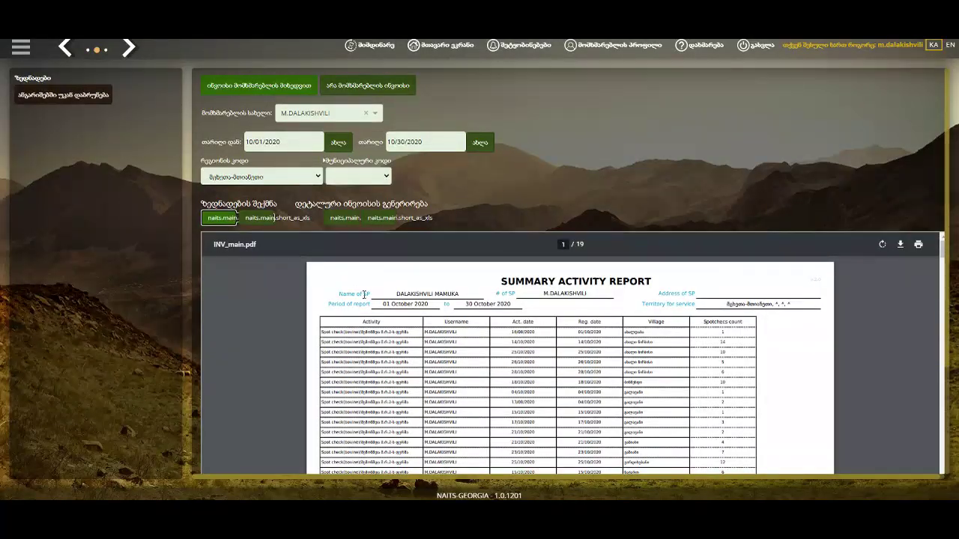
Download the summary activity report PDF from the invoice page, saving it under the suggested name on local disk D:.
{"action": "left_click", "coordinate": [900, 245]}
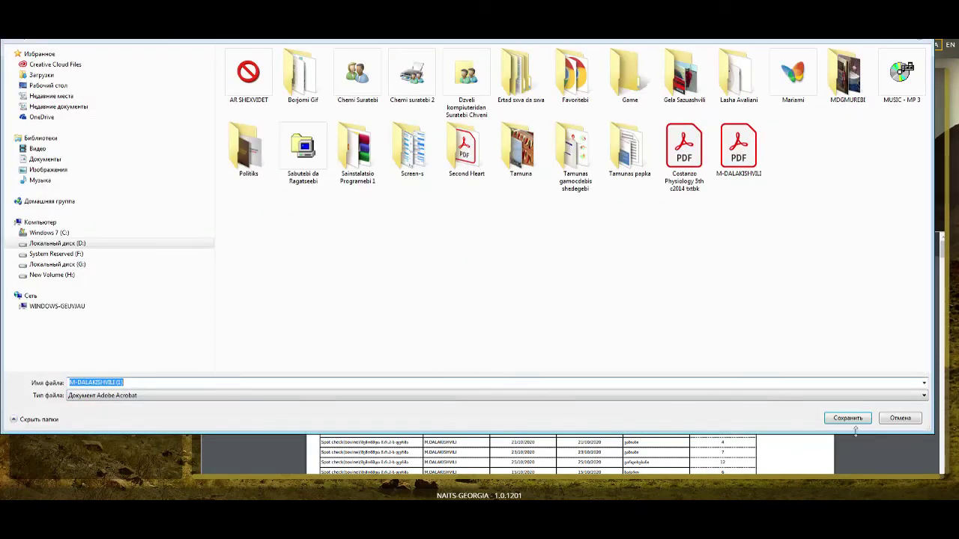
{"action": "left_click", "coordinate": [847, 421]}
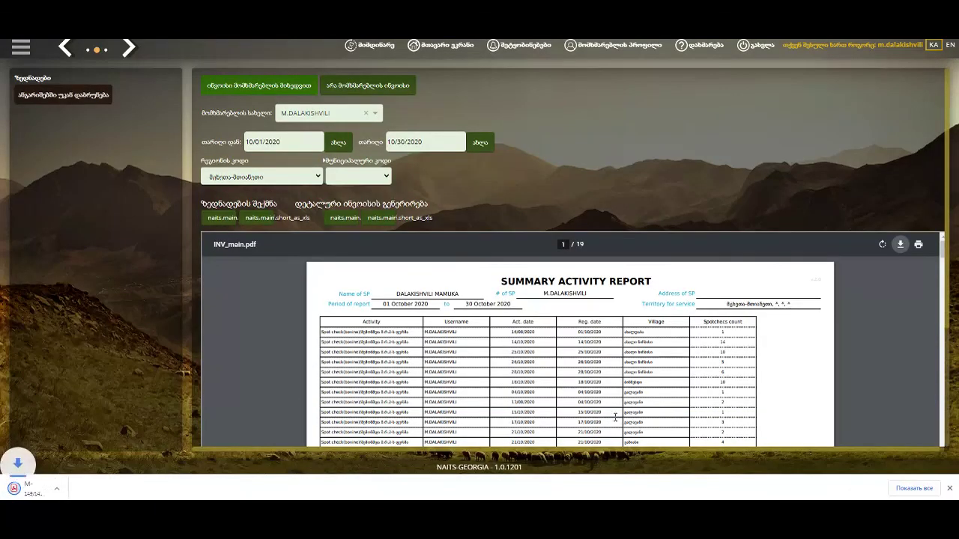
{"action": "scroll", "coordinate": [615, 418], "scroll_direction": "down", "scroll_amount": 3}
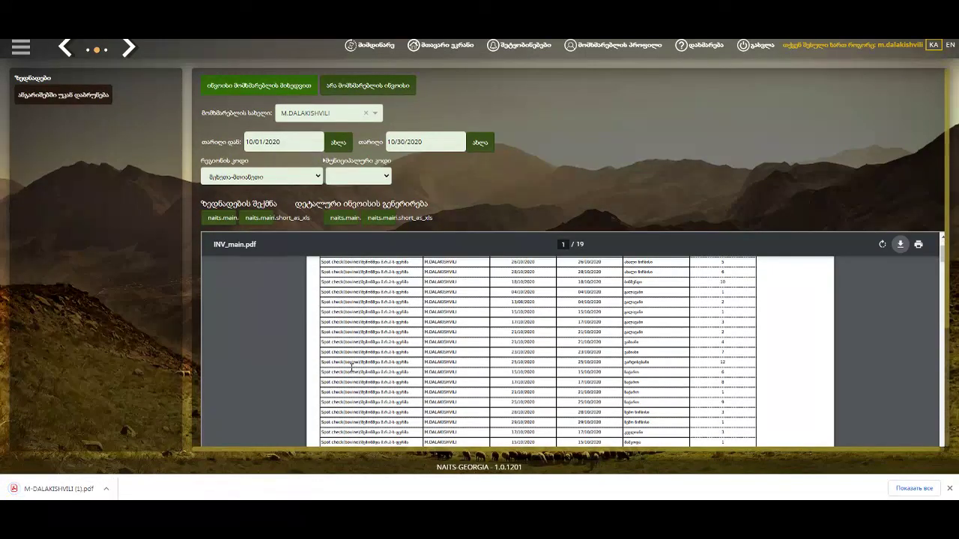
{"action": "scroll", "coordinate": [410, 372], "scroll_direction": "up", "scroll_amount": 3}
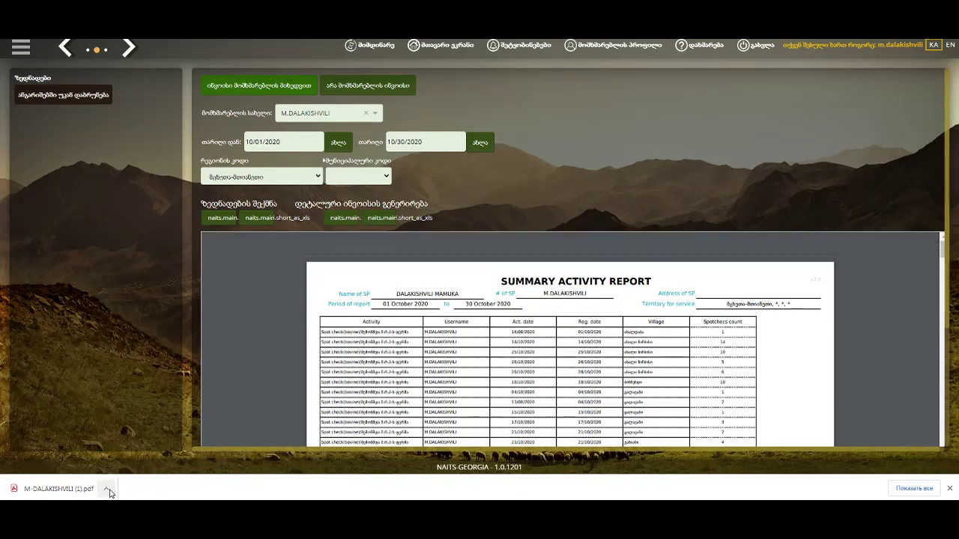
Open the downloaded summary activity report PDF and enlarge its first page to read the provider, period and territory header.
{"action": "scroll", "coordinate": [372, 417], "scroll_direction": "down", "scroll_amount": 2}
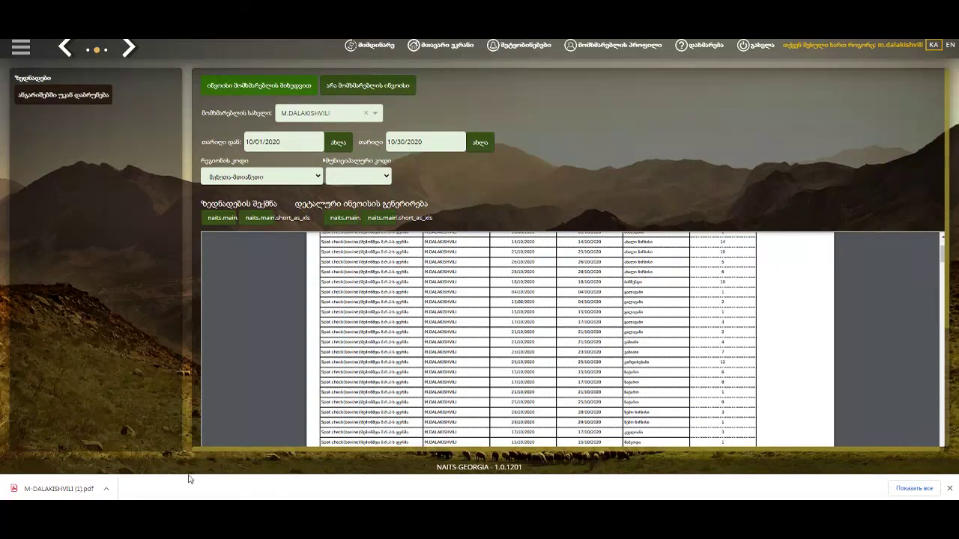
{"action": "left_click", "coordinate": [106, 488]}
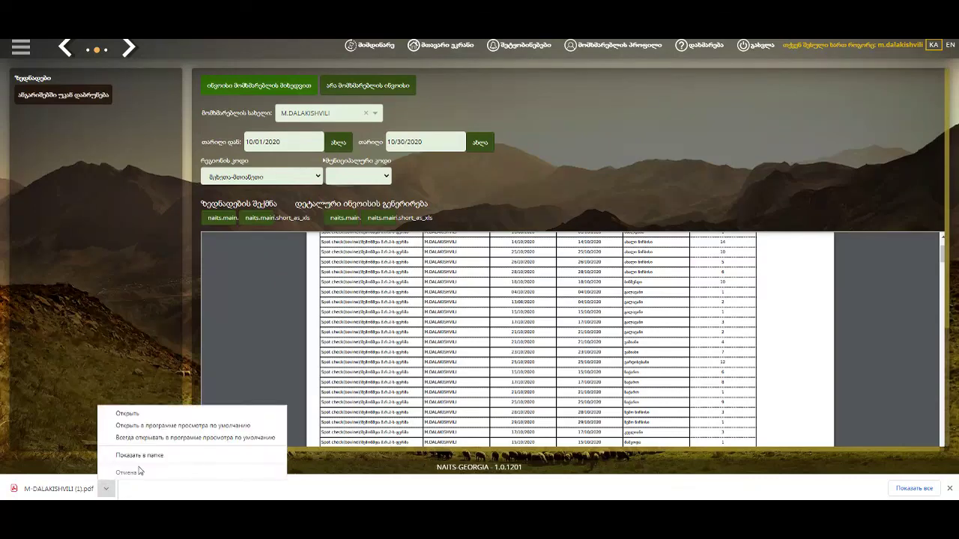
{"action": "left_click", "coordinate": [168, 414]}
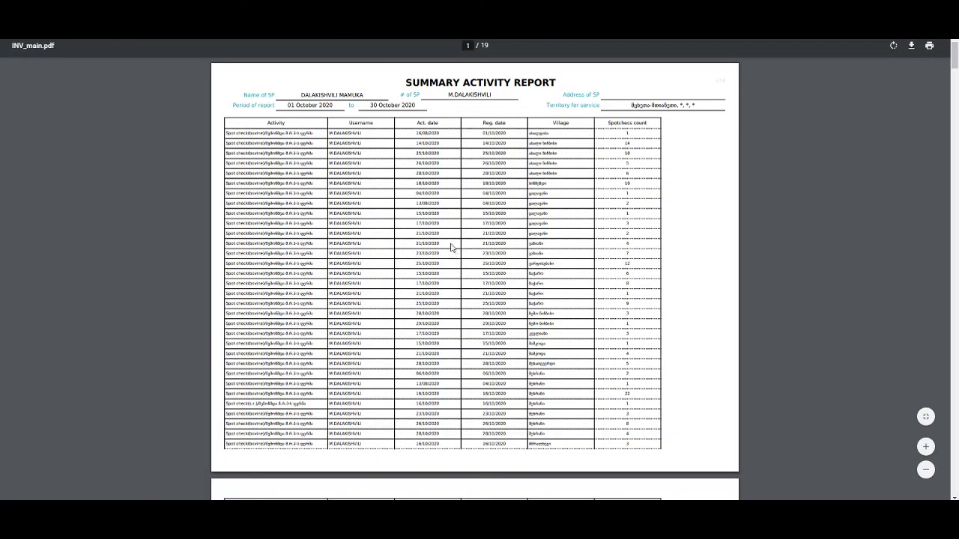
{"action": "left_click", "coordinate": [925, 447]}
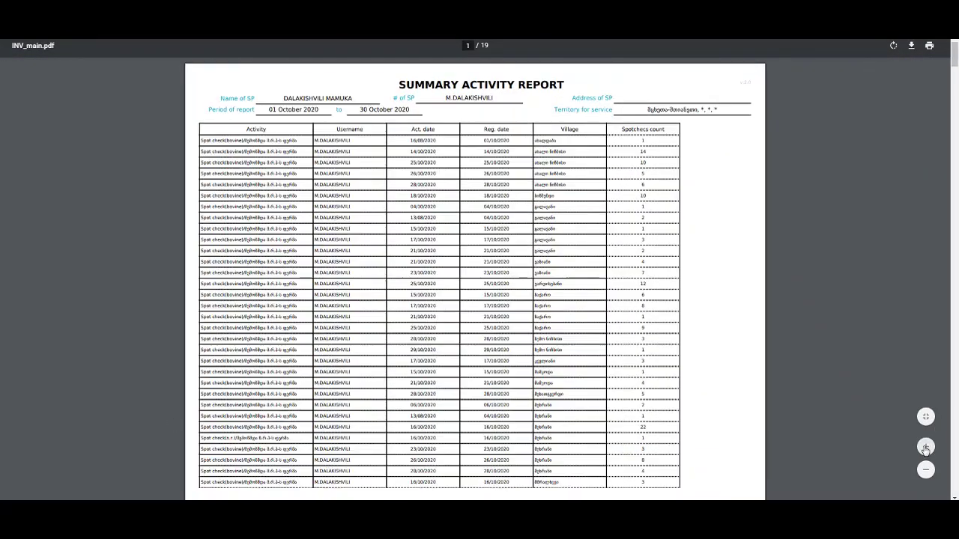
{"action": "left_click", "coordinate": [925, 448]}
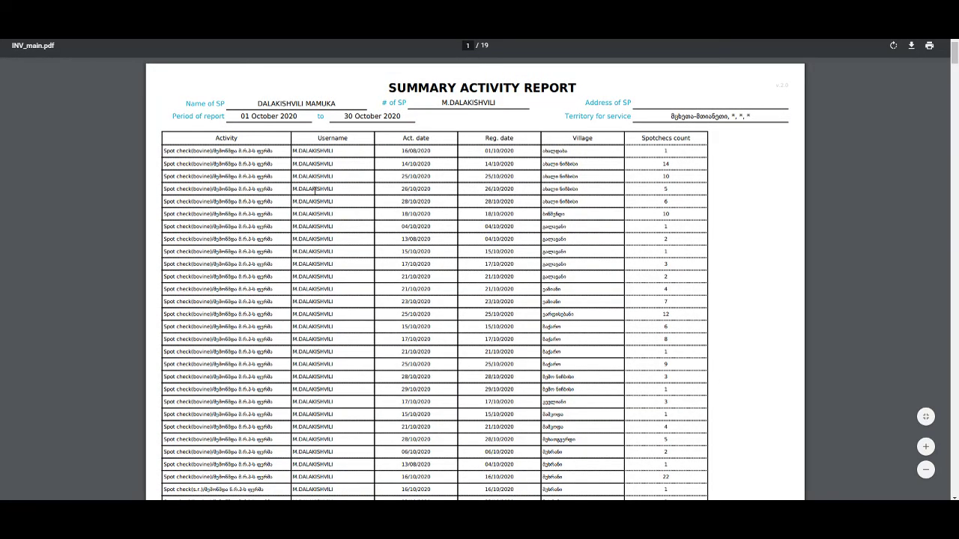
{"action": "key", "text": "Escape"}
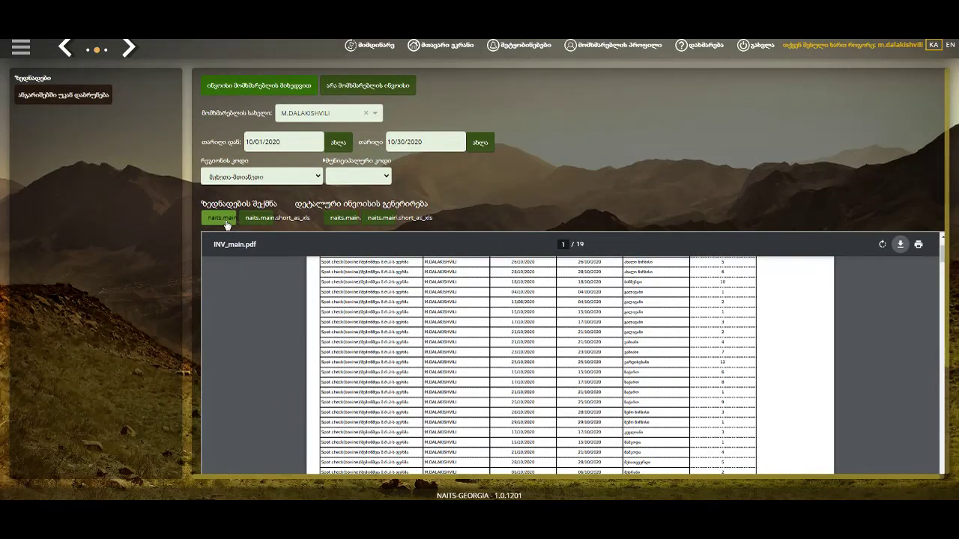
Examine the summary report's spot check counts by date and village through to the counts of registered animals.
{"action": "left_click", "coordinate": [349, 220]}
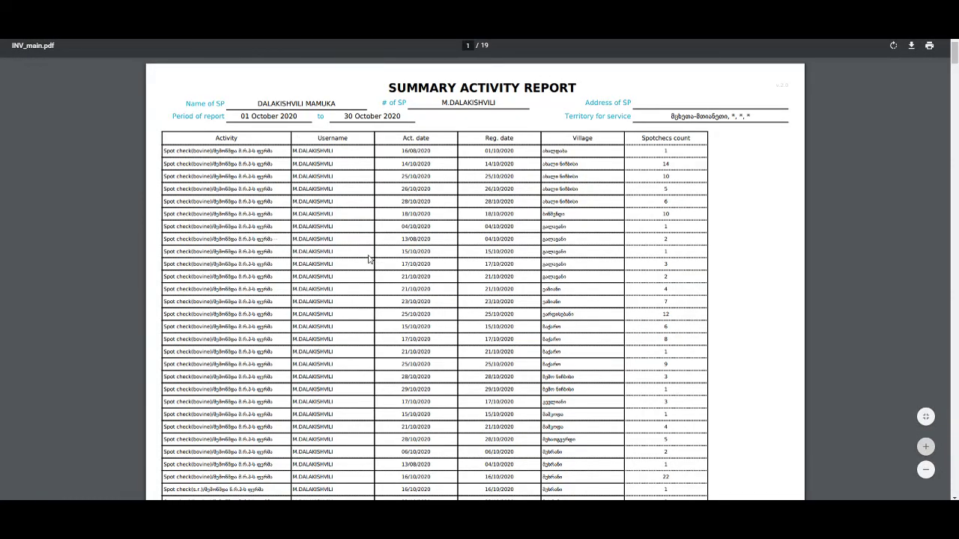
{"action": "scroll", "coordinate": [536, 217], "scroll_direction": "down", "scroll_amount": 1}
{"action": "scroll", "coordinate": [469, 214], "scroll_direction": "down", "scroll_amount": 5}
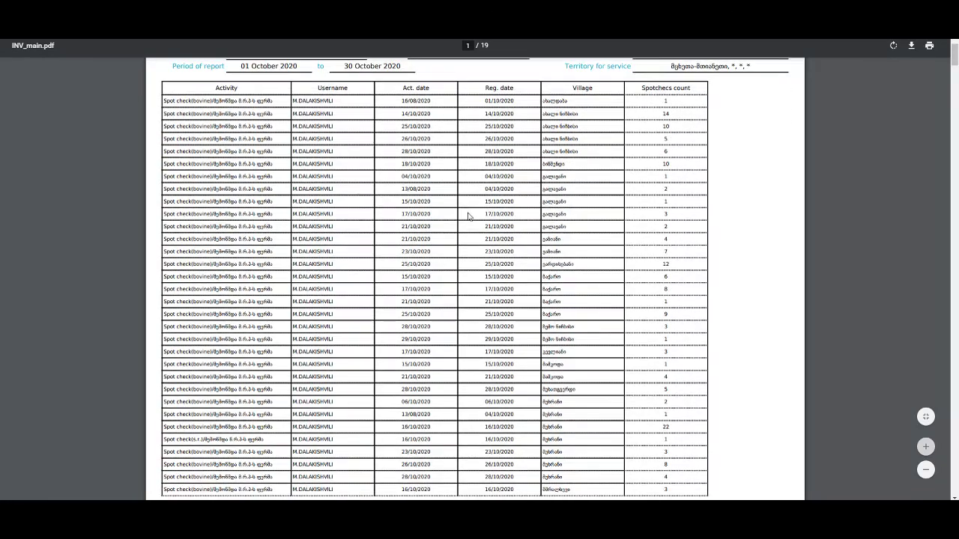
{"action": "scroll", "coordinate": [375, 216], "scroll_direction": "down", "scroll_amount": 5}
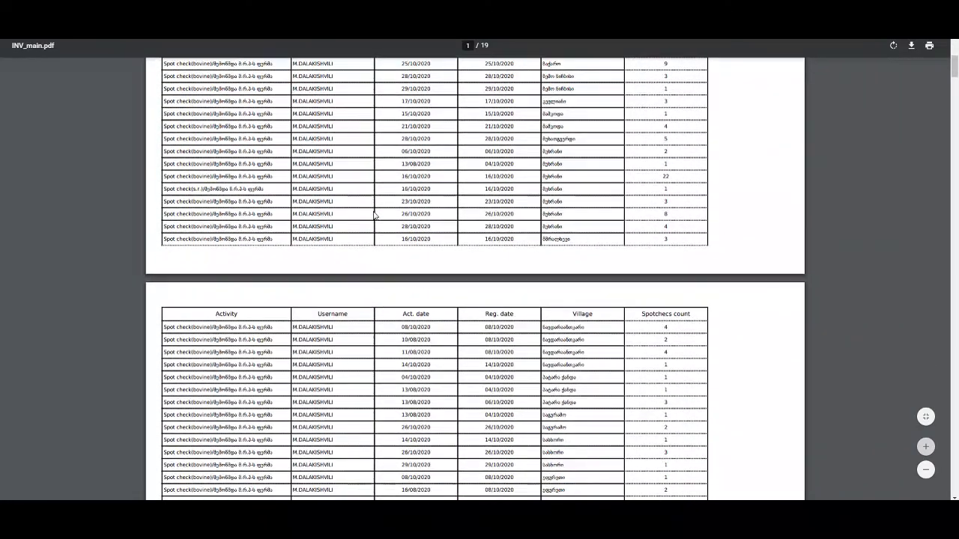
{"action": "scroll", "coordinate": [373, 215], "scroll_direction": "down", "scroll_amount": 3}
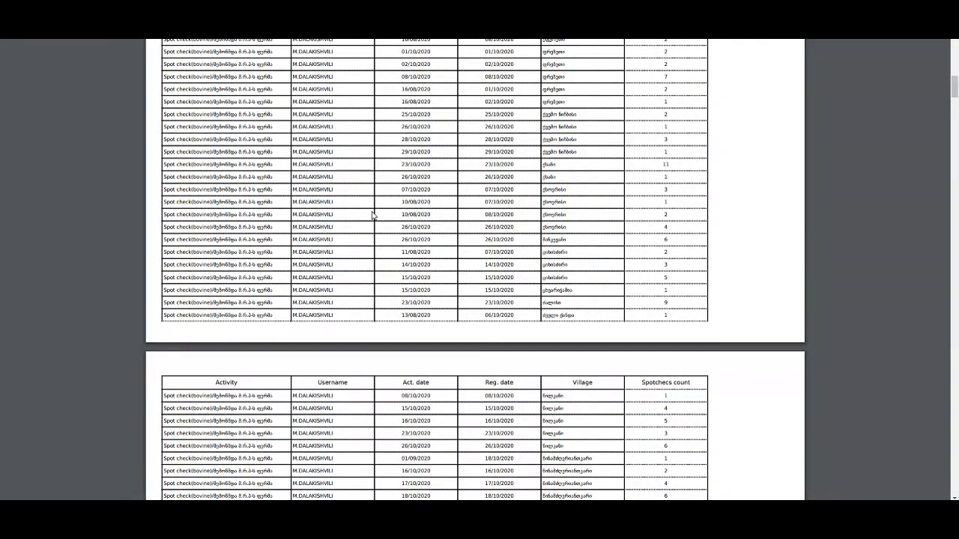
{"action": "scroll", "coordinate": [373, 215], "scroll_direction": "down", "scroll_amount": 5}
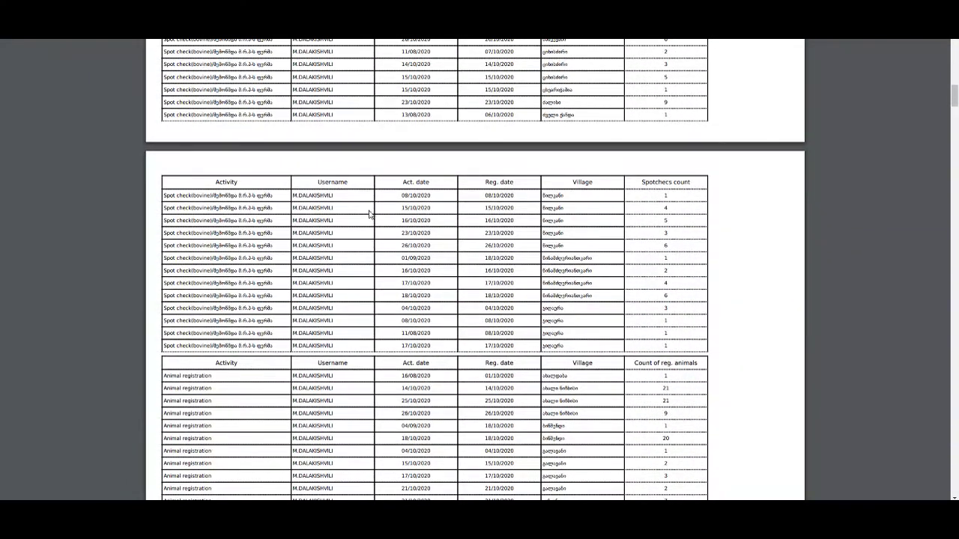
{"action": "key", "text": "Escape"}
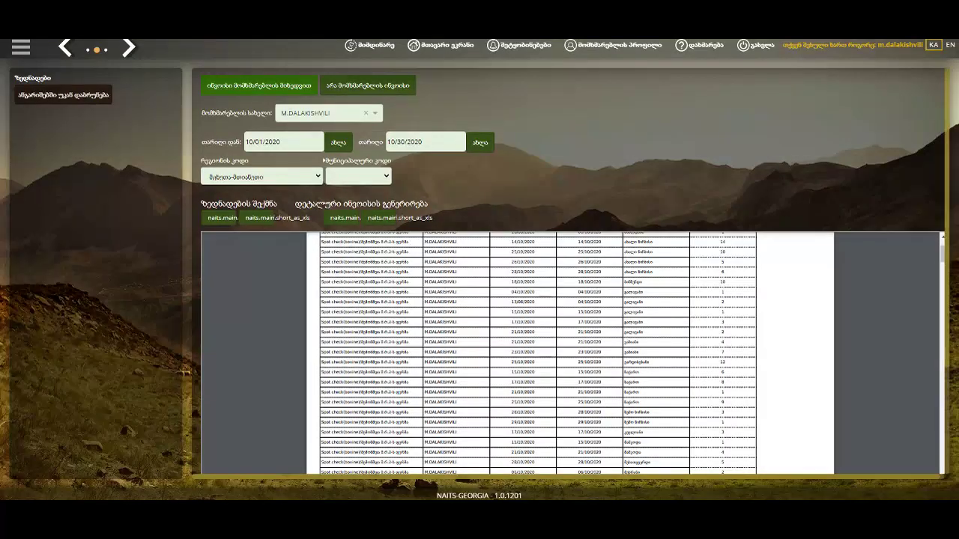